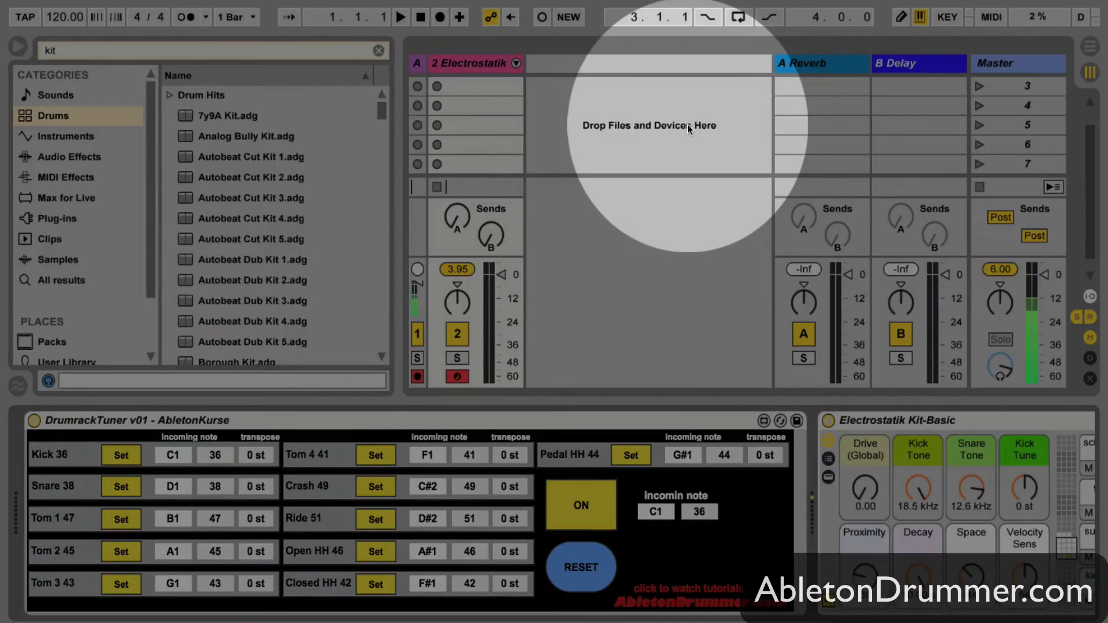
Step: Review Sensory Percussion's audio settings, then hide it and bring up Live's MIDI preferences
key("super+Tab")
key("super+Tab")
key("super+Tab")
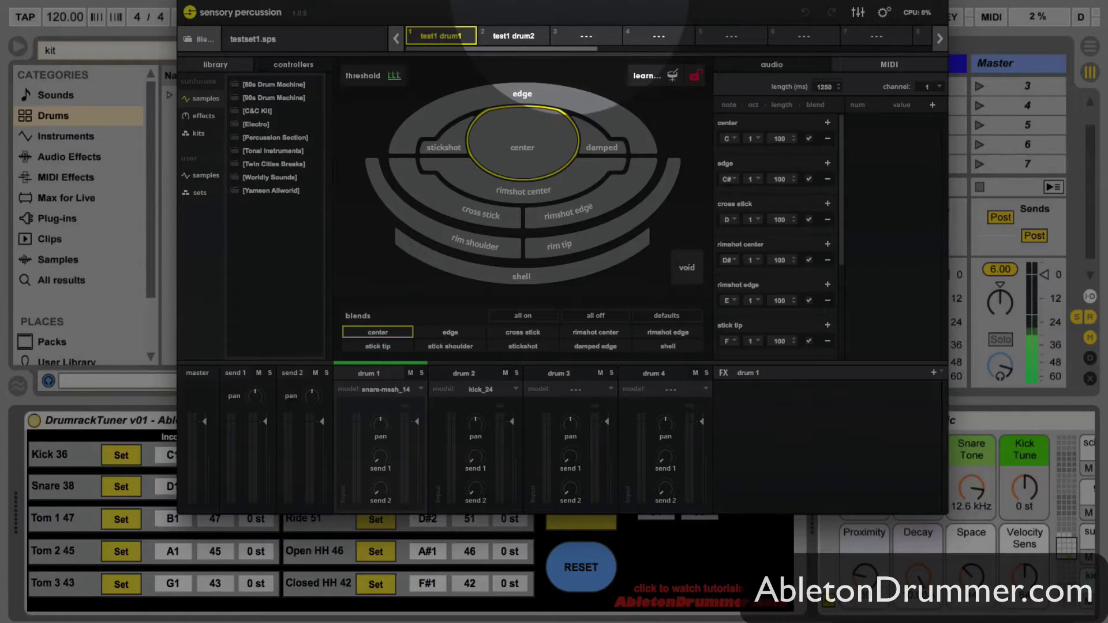
left_click(191, 1)
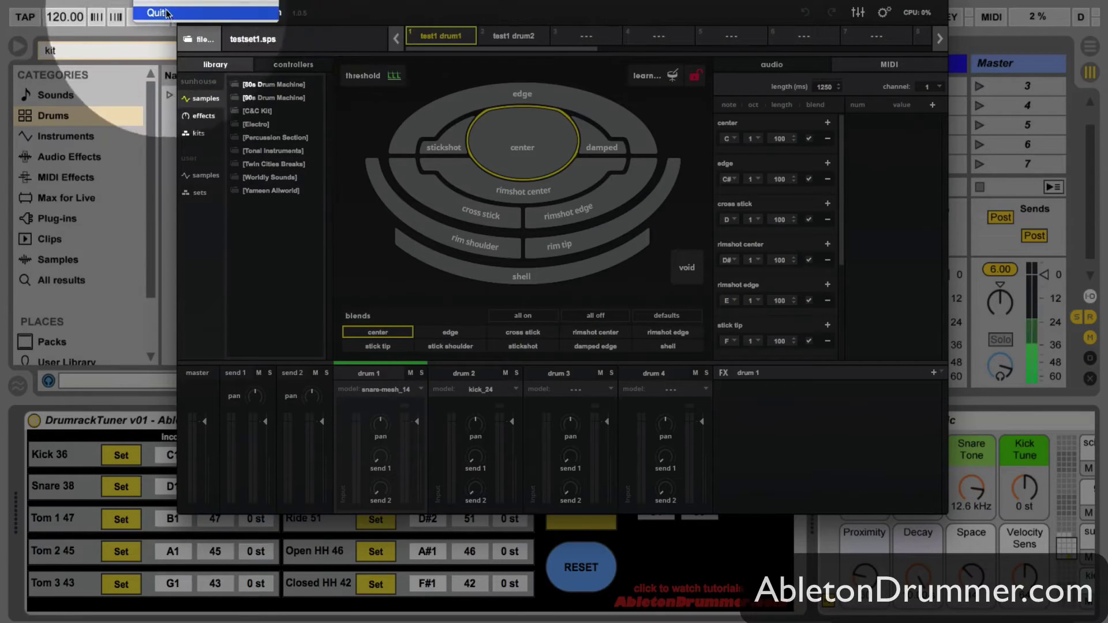
left_click(194, 1)
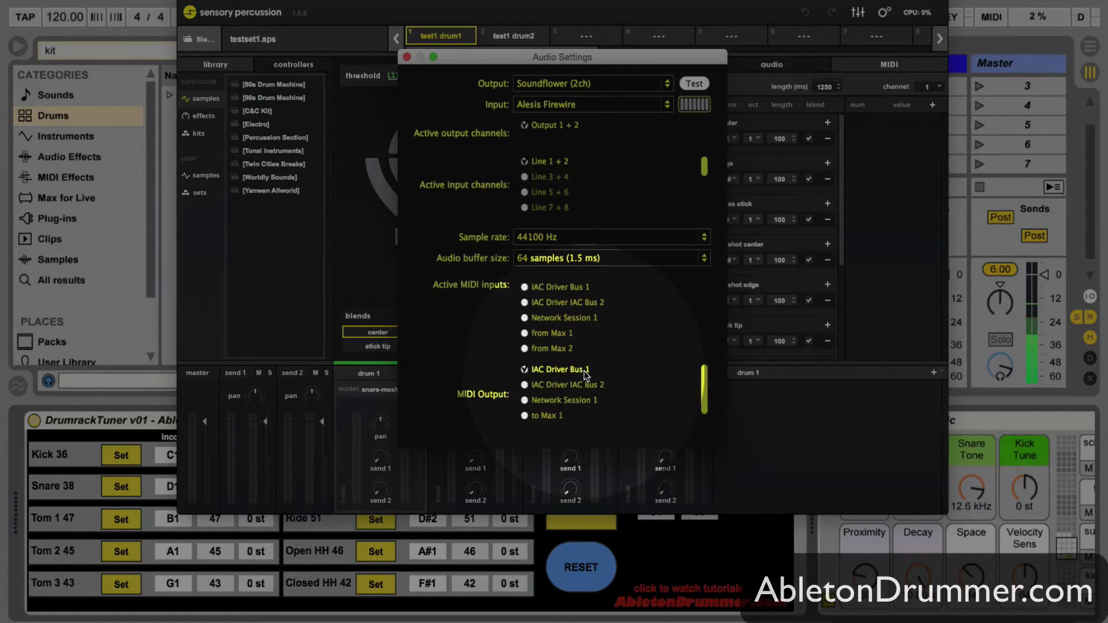
left_click(407, 57)
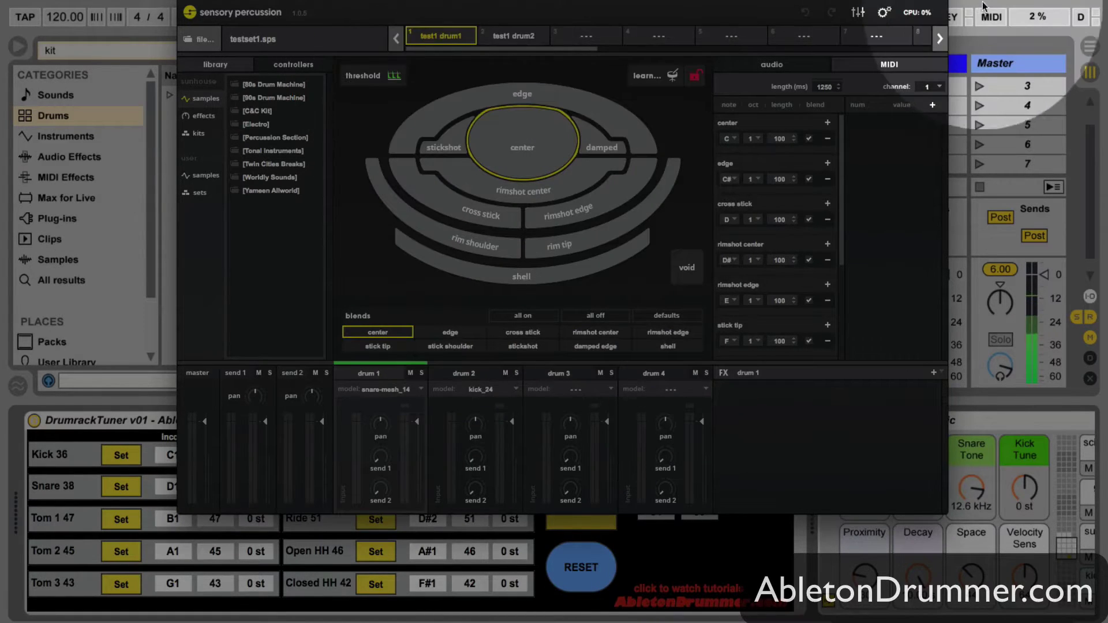
key("super+alt+p")
key("super+comma")
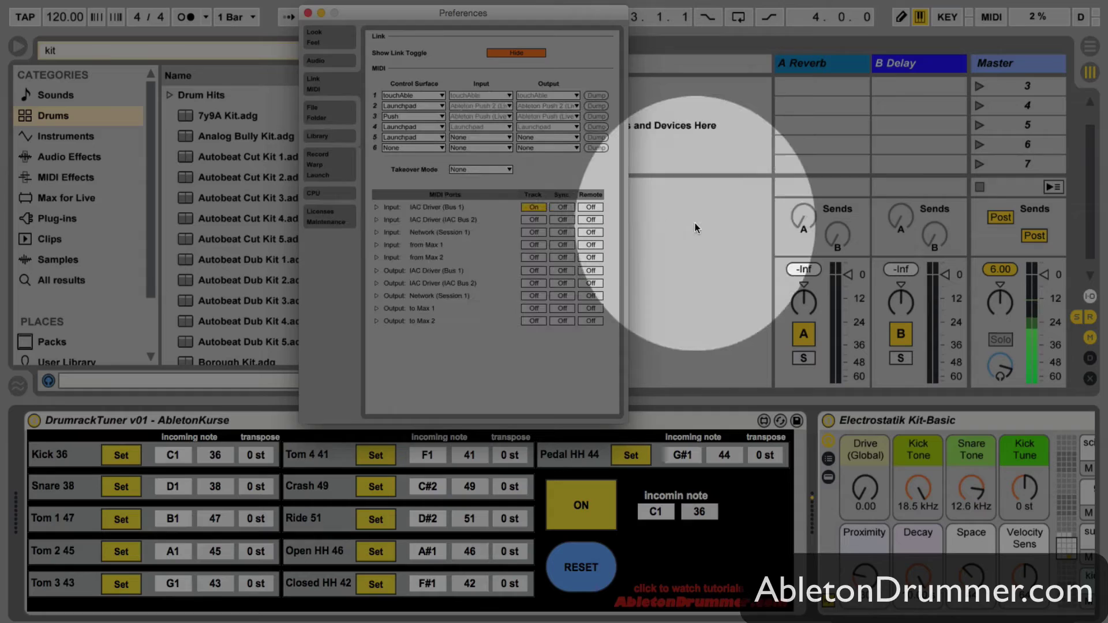
Step: Close Live's Preferences window to return to the set with the DrumrackTuner device
left_click(695, 223)
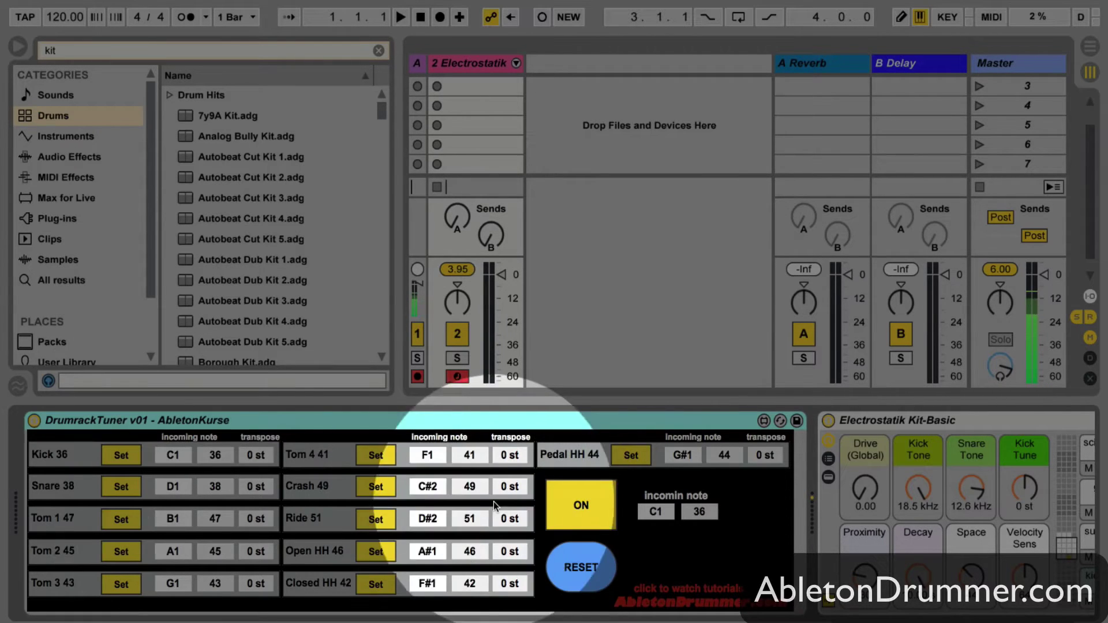
left_click(597, 505)
left_click(596, 505)
left_click(597, 506)
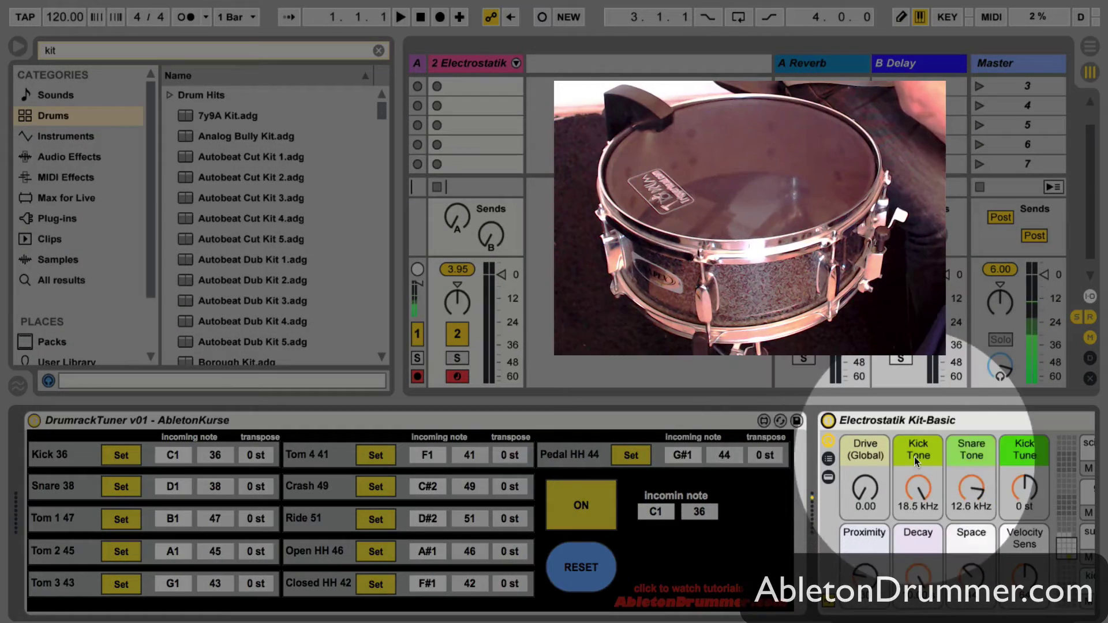
Step: Train the Kick 36 slot to incoming note F1 (41) with a -5 st transpose
left_click(915, 460)
scroll(915, 460, "left", 3)
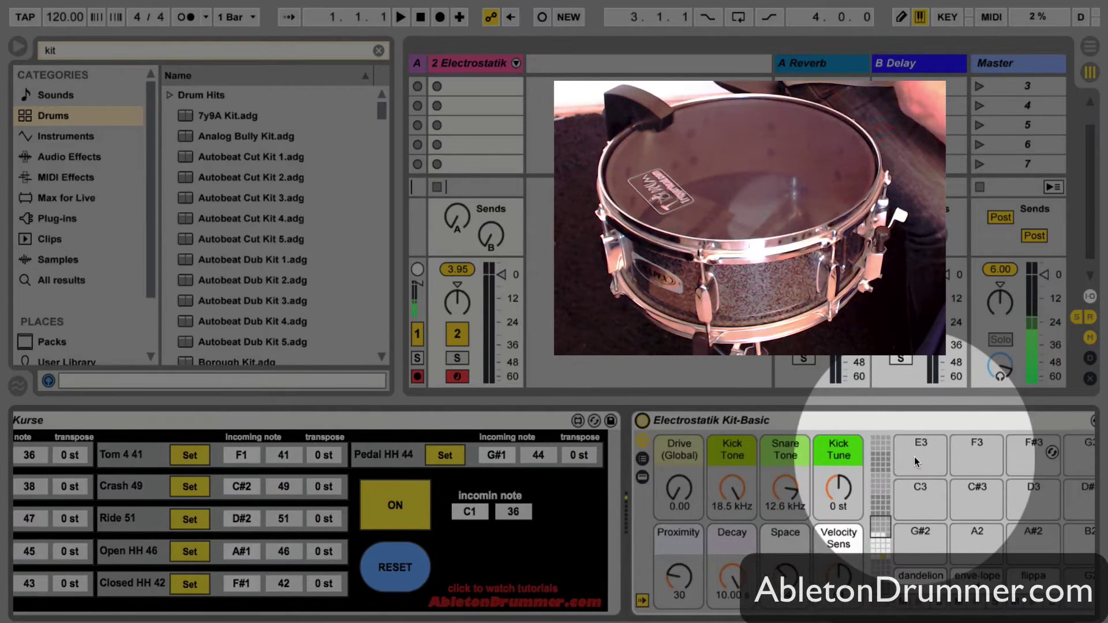
left_click(880, 547)
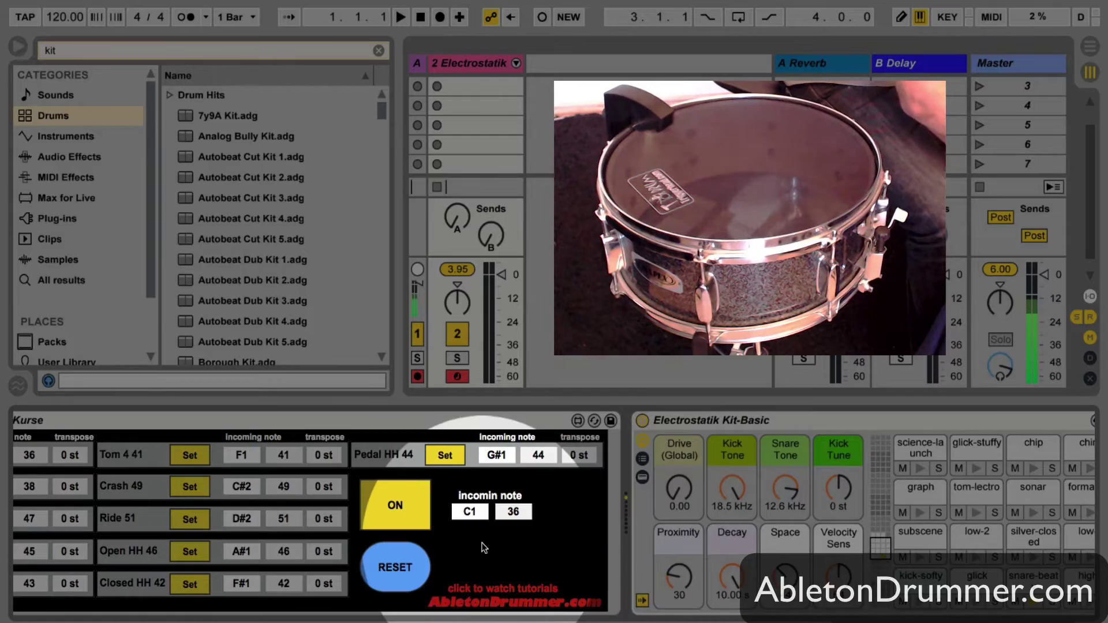
scroll(439, 508, "left", 3)
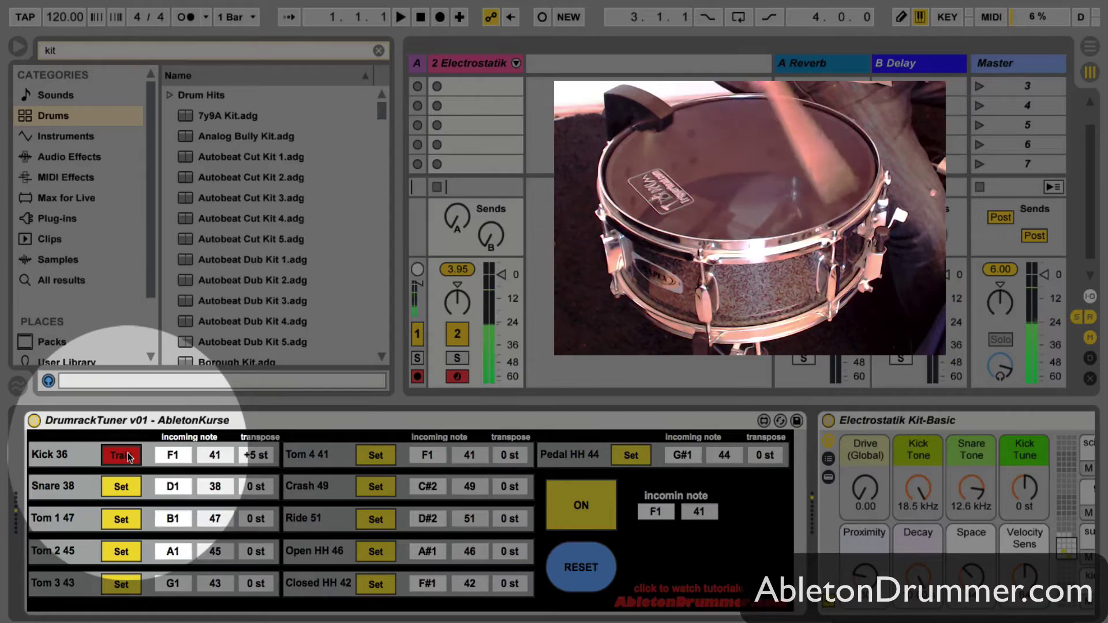
left_click(129, 457)
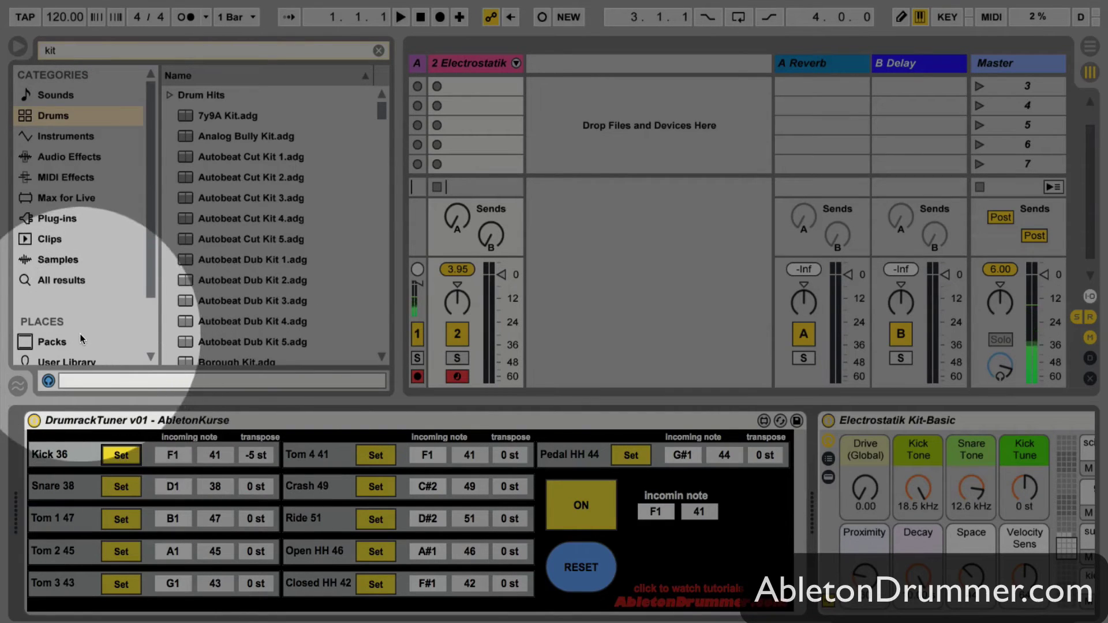
Step: Save the DrumrackTuner to the User Library as preset 'DrumrackTuner v01 - AbletonKurse'
scroll(79, 333, "down", 2)
left_click(72, 317)
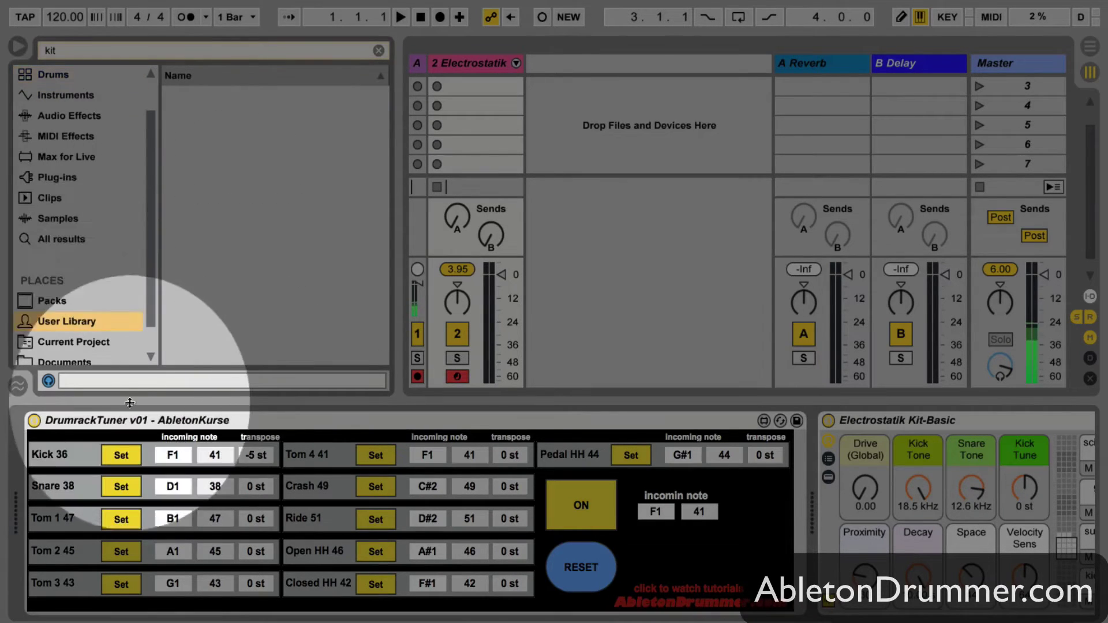
left_click_drag(138, 426, 212, 327)
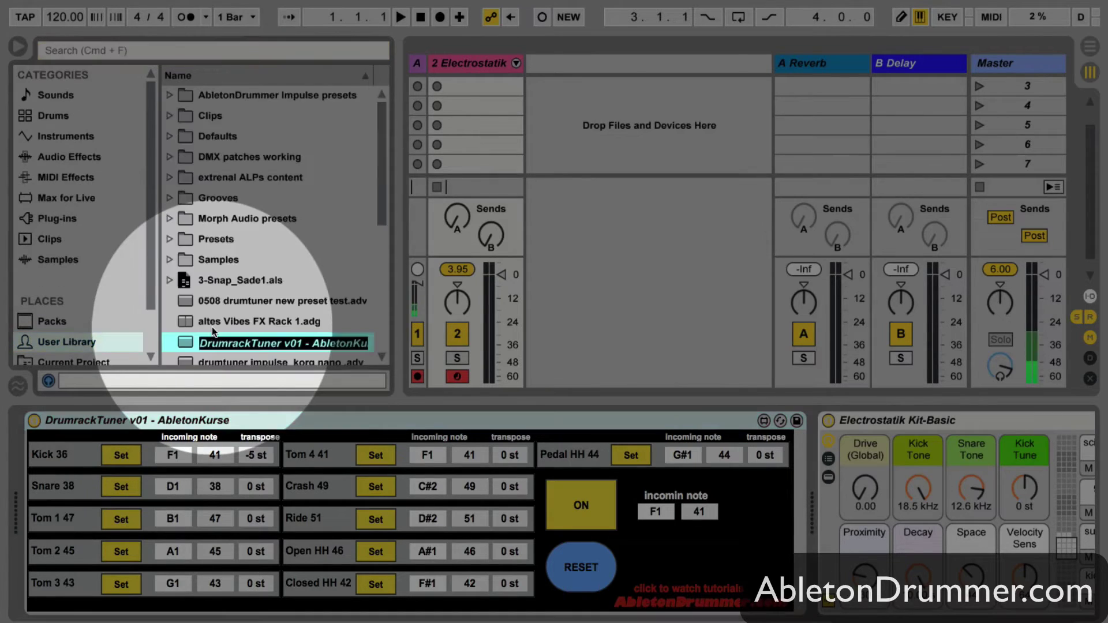
key("Right")
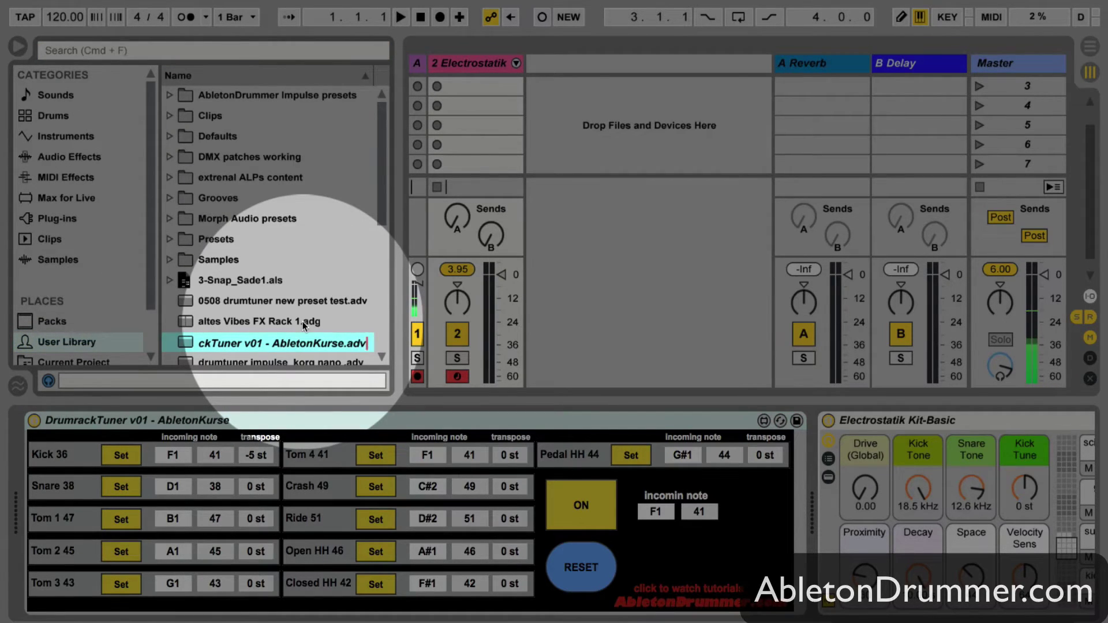
key("Return")
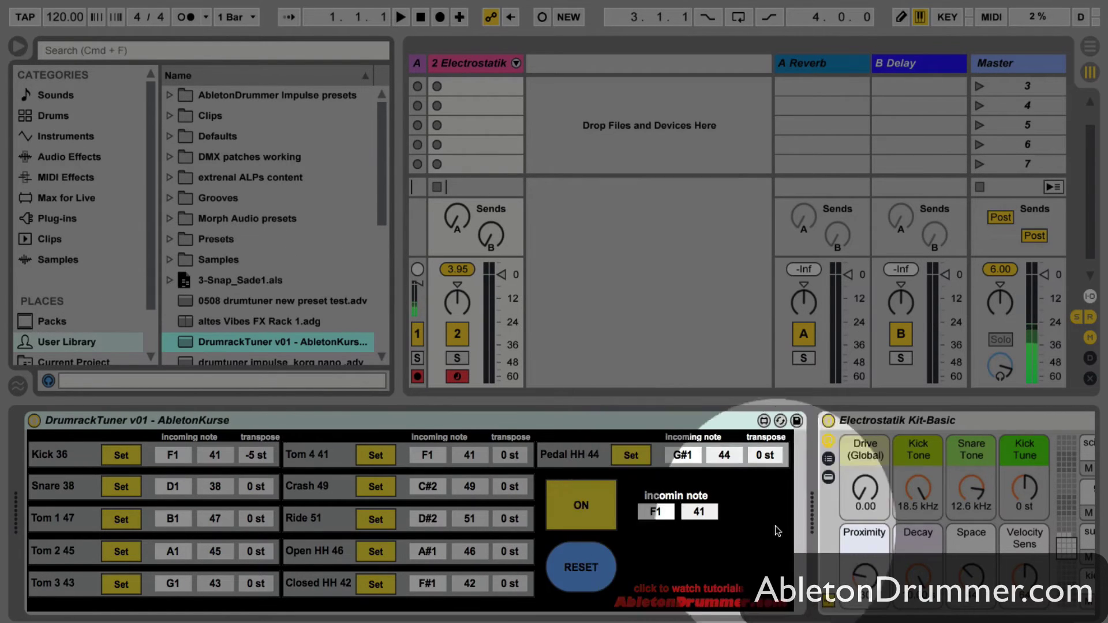
Step: Insert a 3 MIDI track and drop the DrumTuner Impulse 01 - AbletonKurse.de device onto it from Finder
left_click(555, 64)
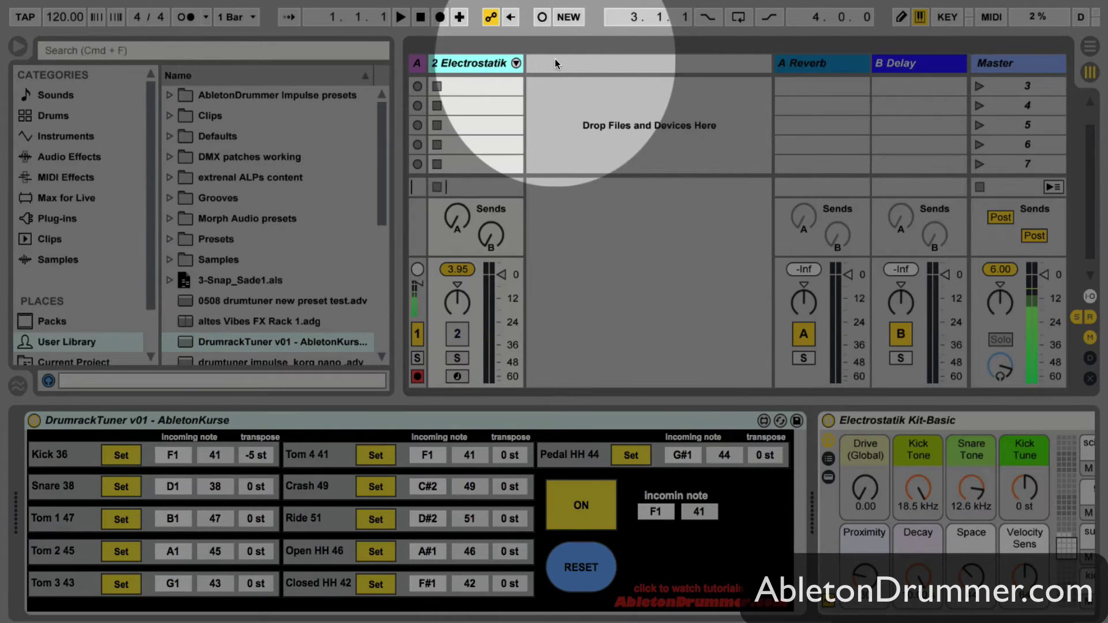
key("super+shift+t")
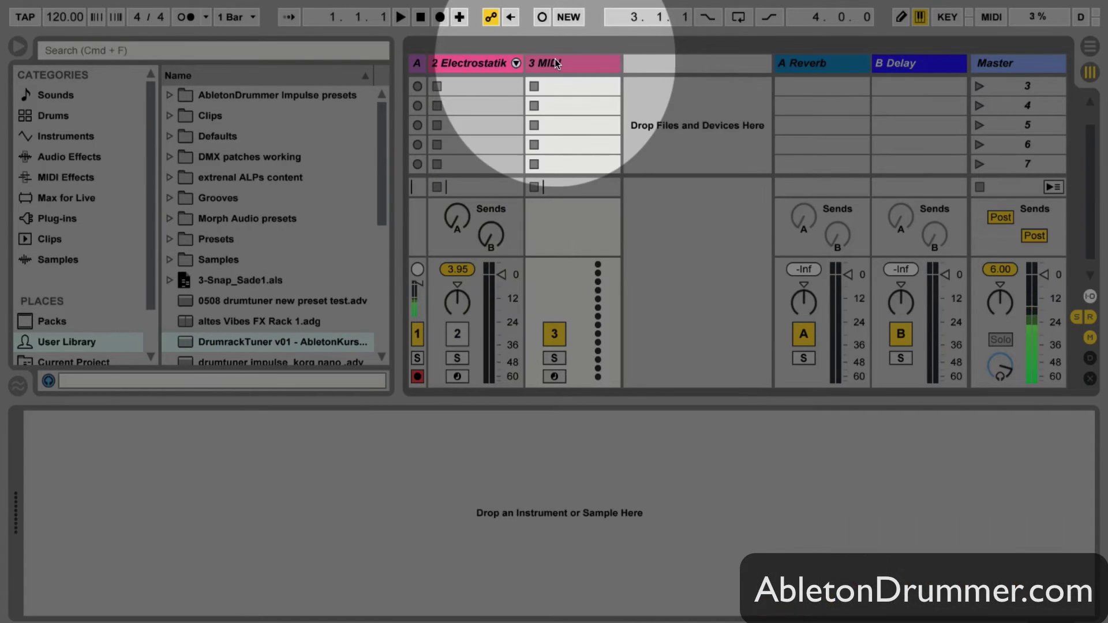
key("super+Tab")
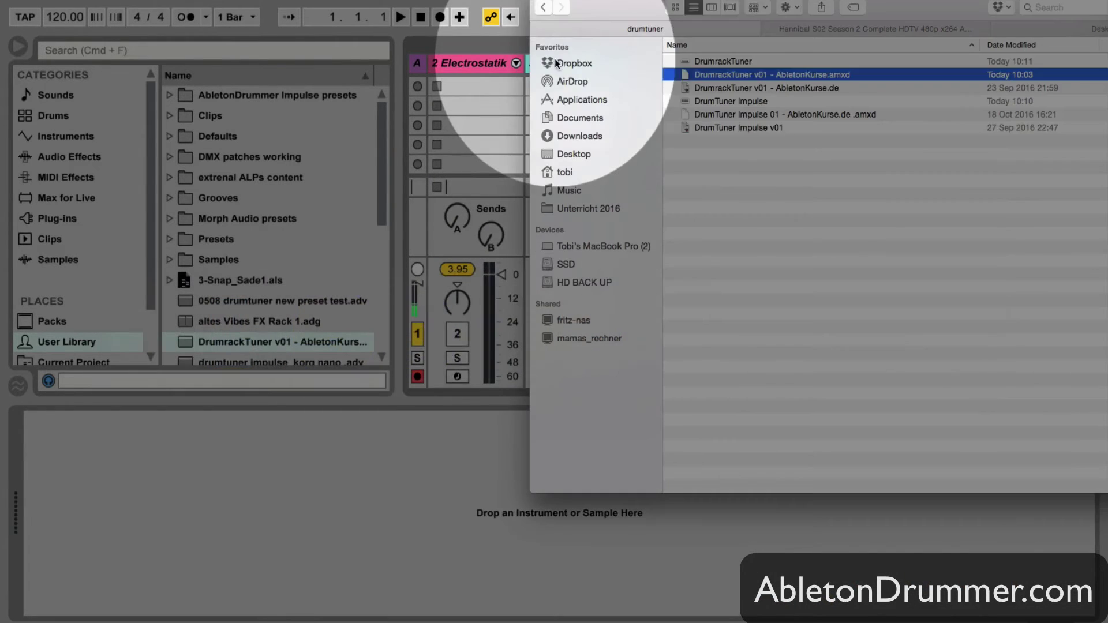
left_click_drag(620, 12, 956, 12)
left_click_drag(1065, 75, 603, 61)
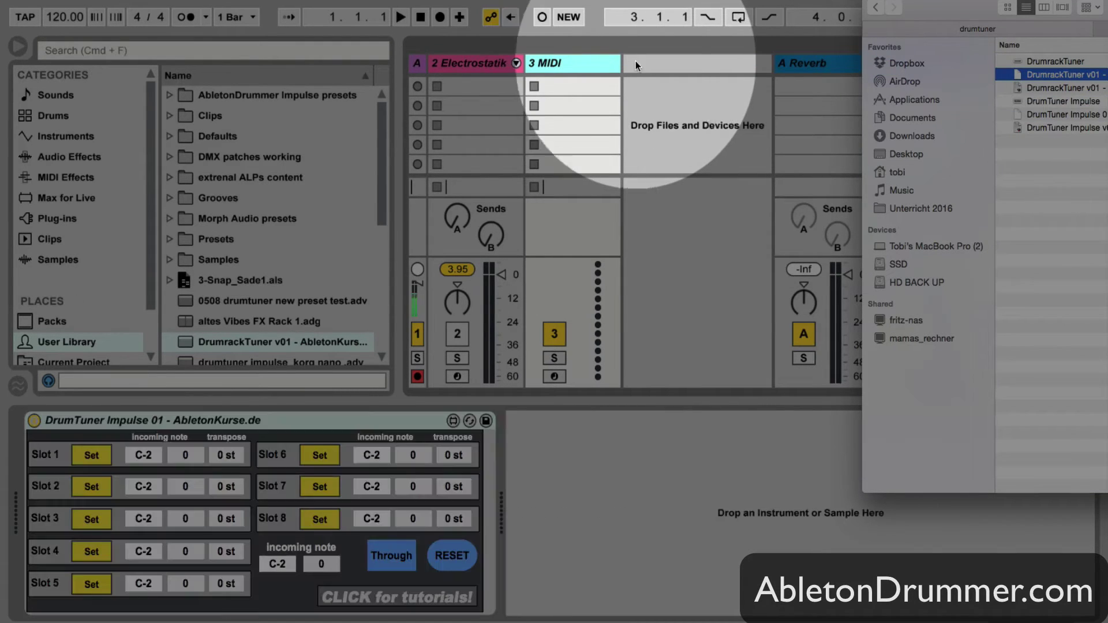
left_click(554, 380)
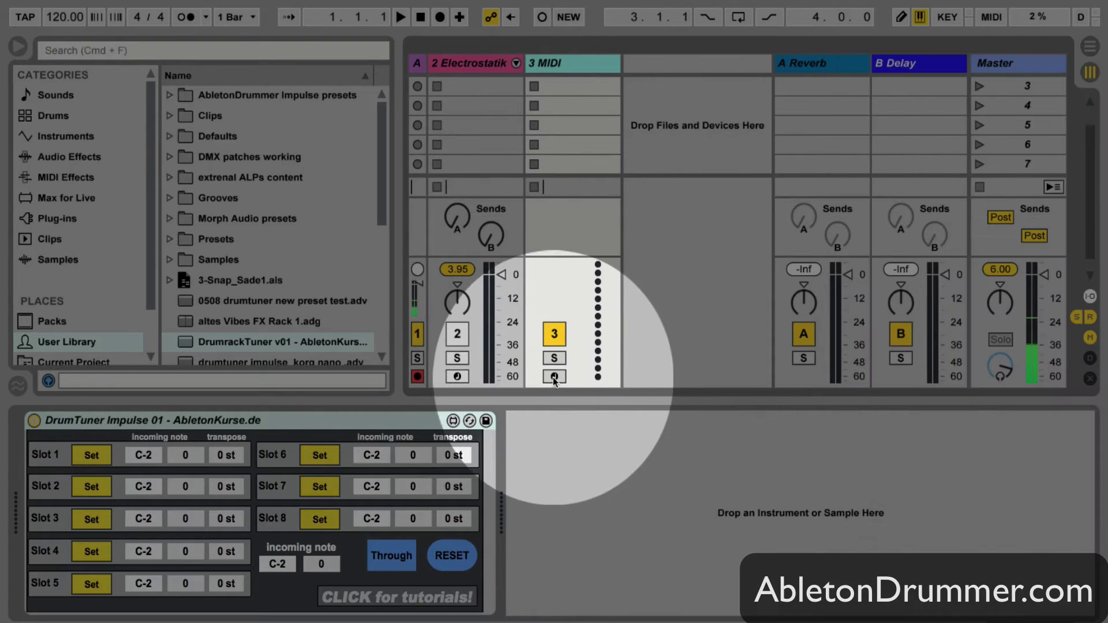
Step: Arm track 3 and load the Backbeat Room Impulse kit after the DrumTuner device
left_click(554, 378)
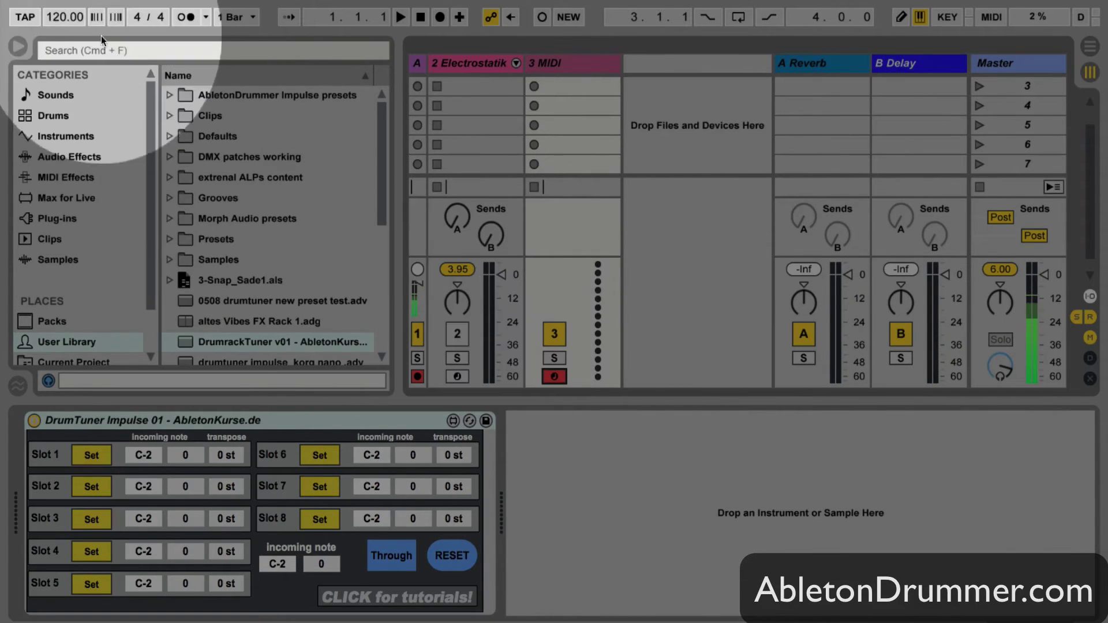
left_click(65, 136)
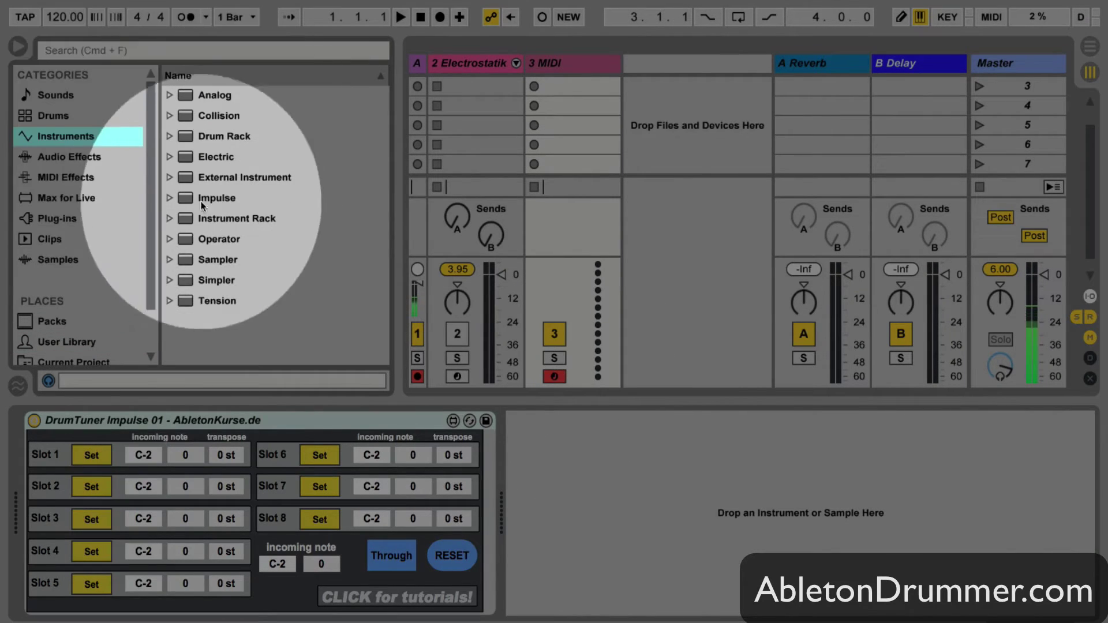
left_click(203, 199)
scroll(222, 254, "down", 3)
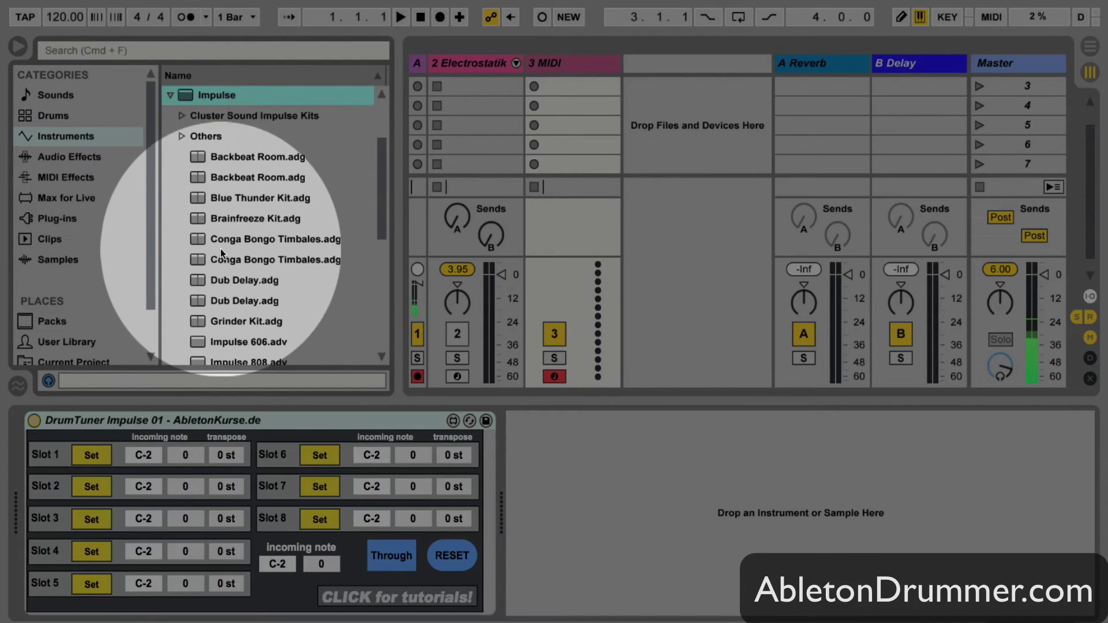
left_click_drag(254, 156, 657, 511)
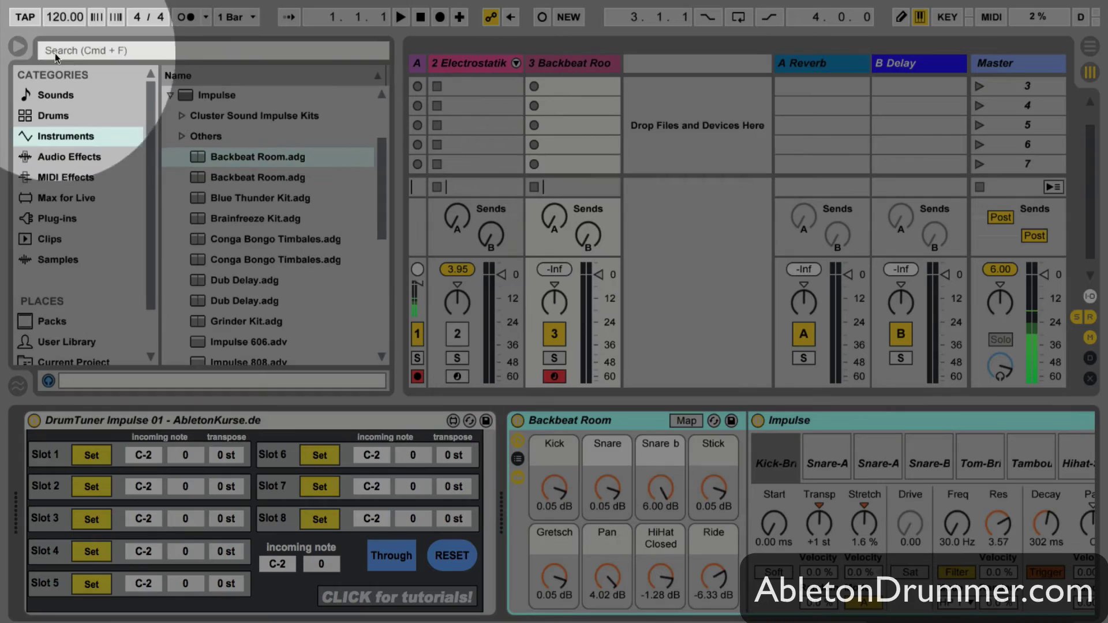
left_click(18, 46)
scroll(814, 538, "right", 1)
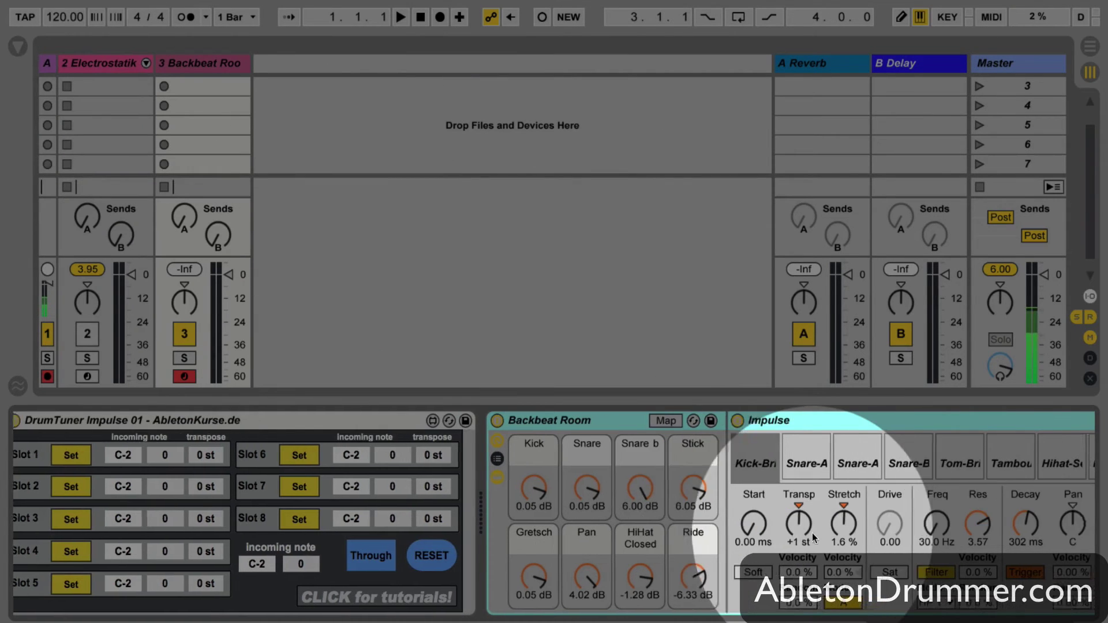
scroll(814, 538, "right", 2)
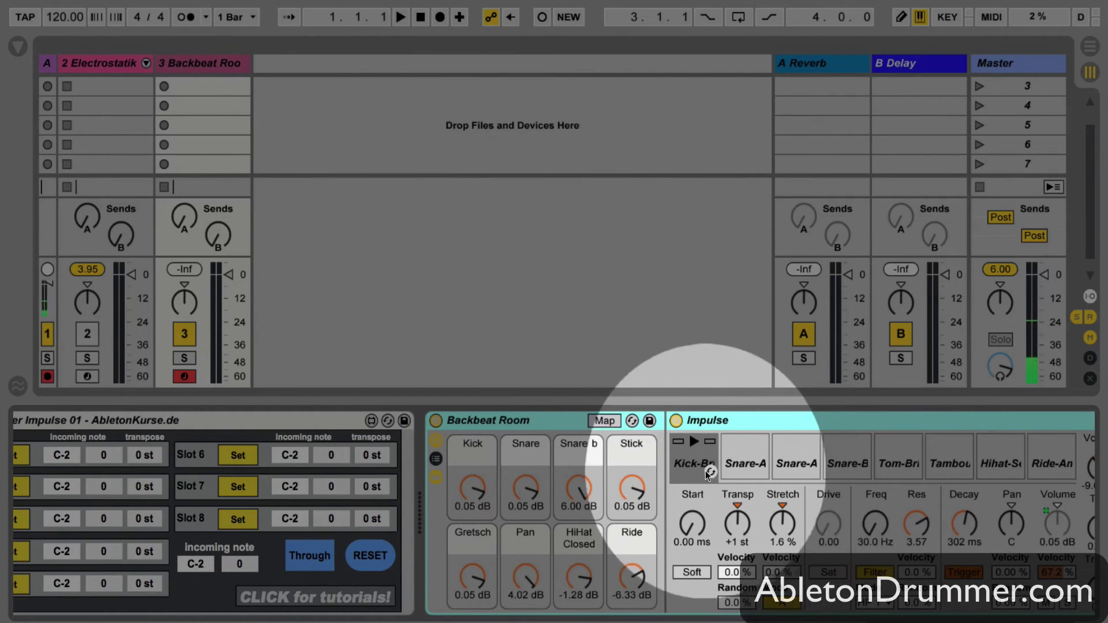
left_click(744, 467)
left_click(801, 468)
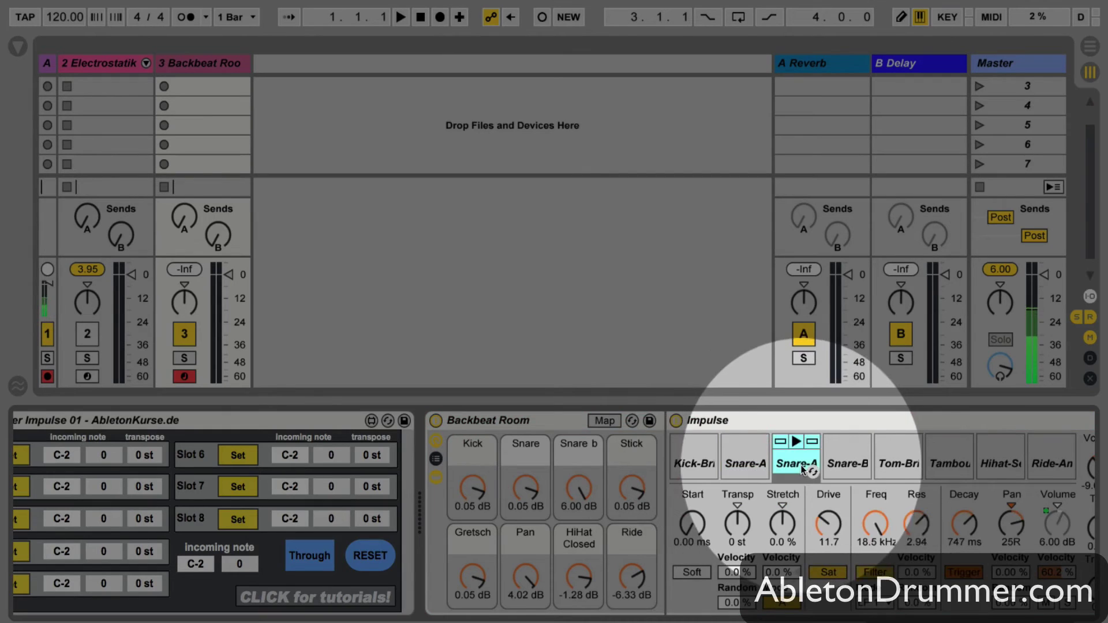
left_click(690, 471)
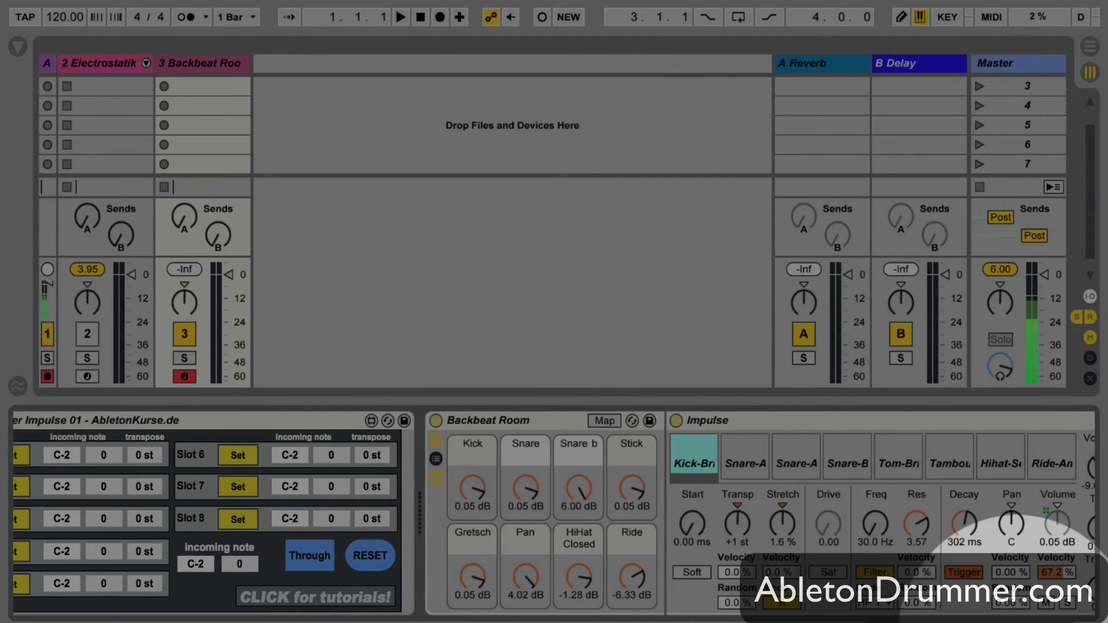
scroll(1038, 577, "right", 5)
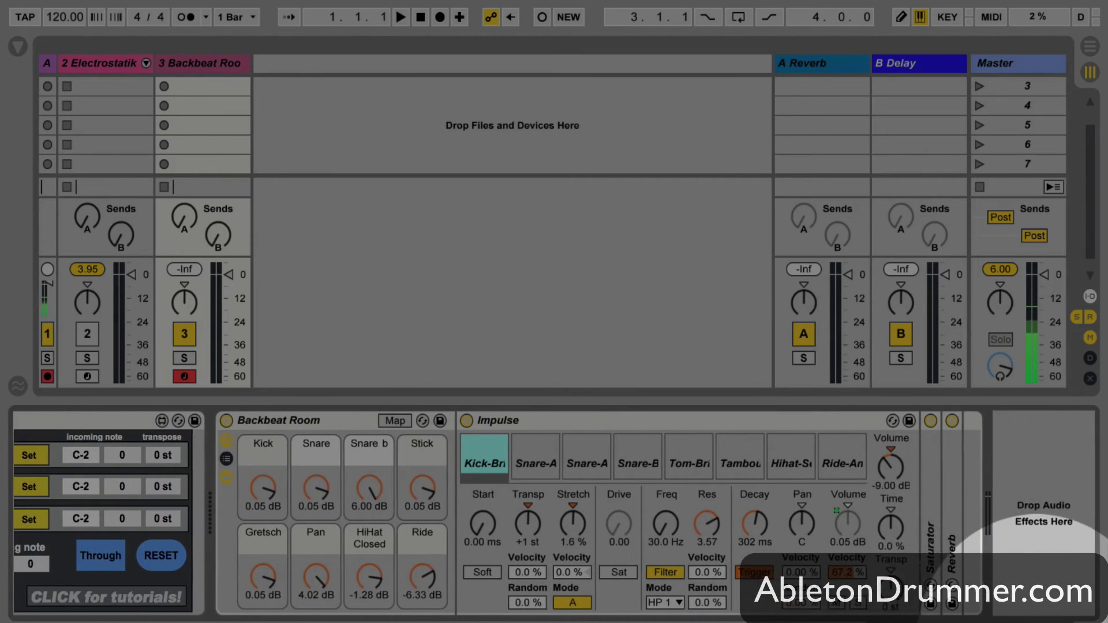
scroll(554, 513, "left", 6)
scroll(554, 513, "right", 4)
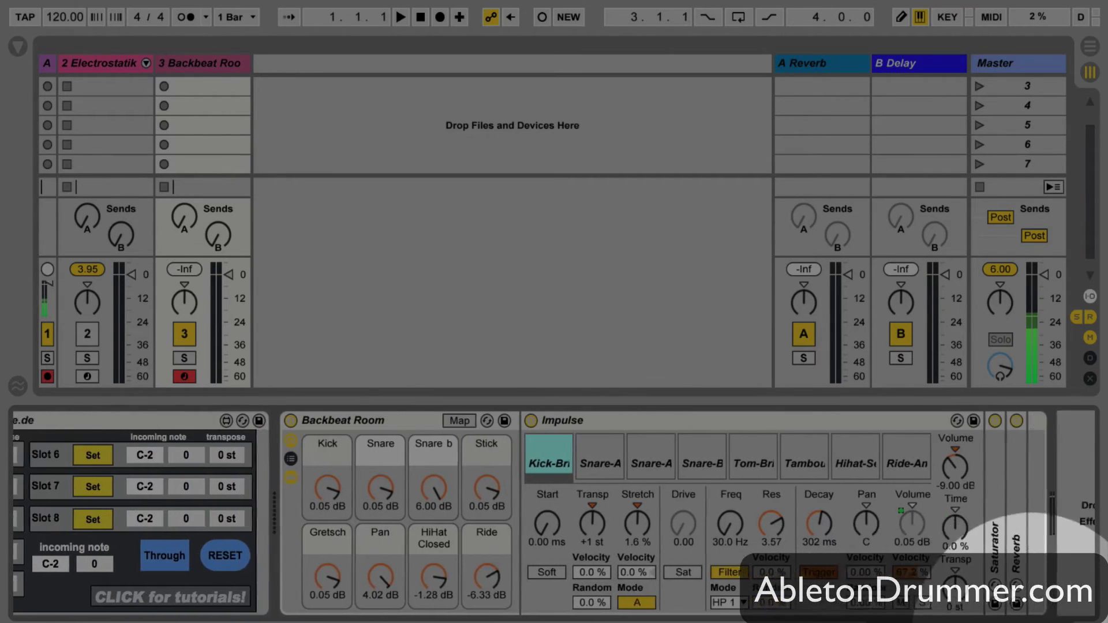
scroll(554, 514, "right", 2)
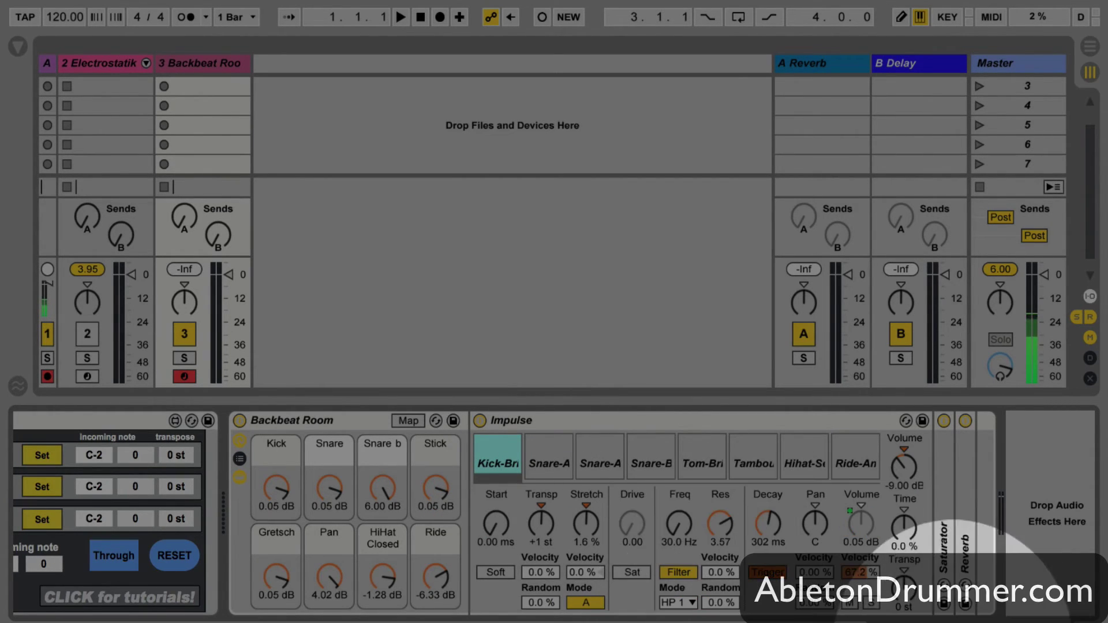
scroll(554, 514, "left", 5)
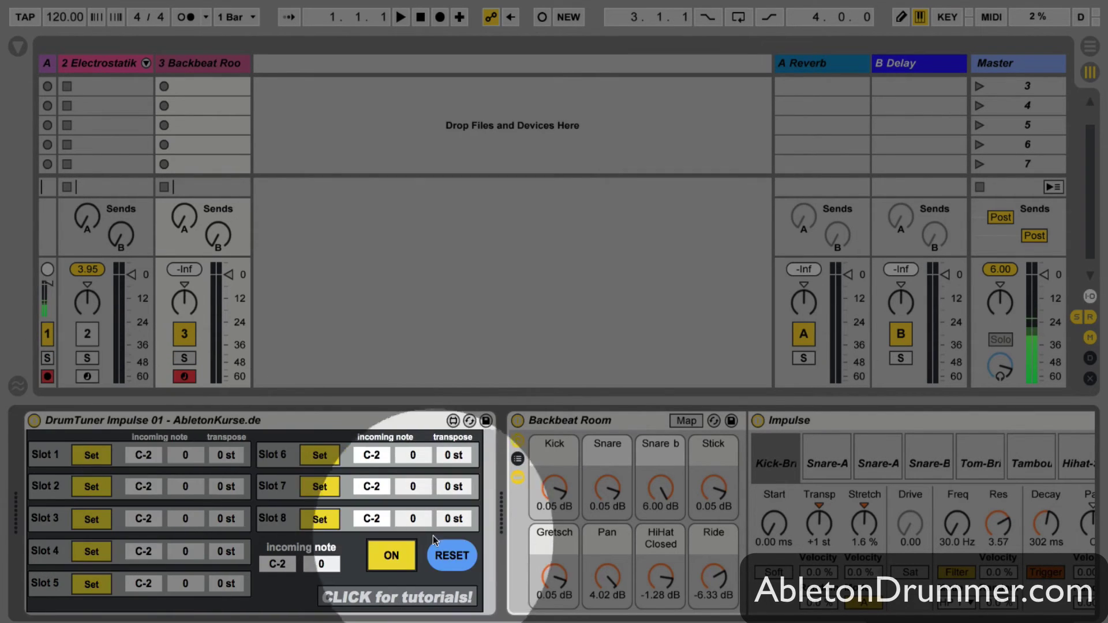
Step: Reset the DrumTuner and train Slots 1–3 to C1 +24 st, F1 +21 st and F#1 +22 st
left_click(452, 555)
left_click(90, 457)
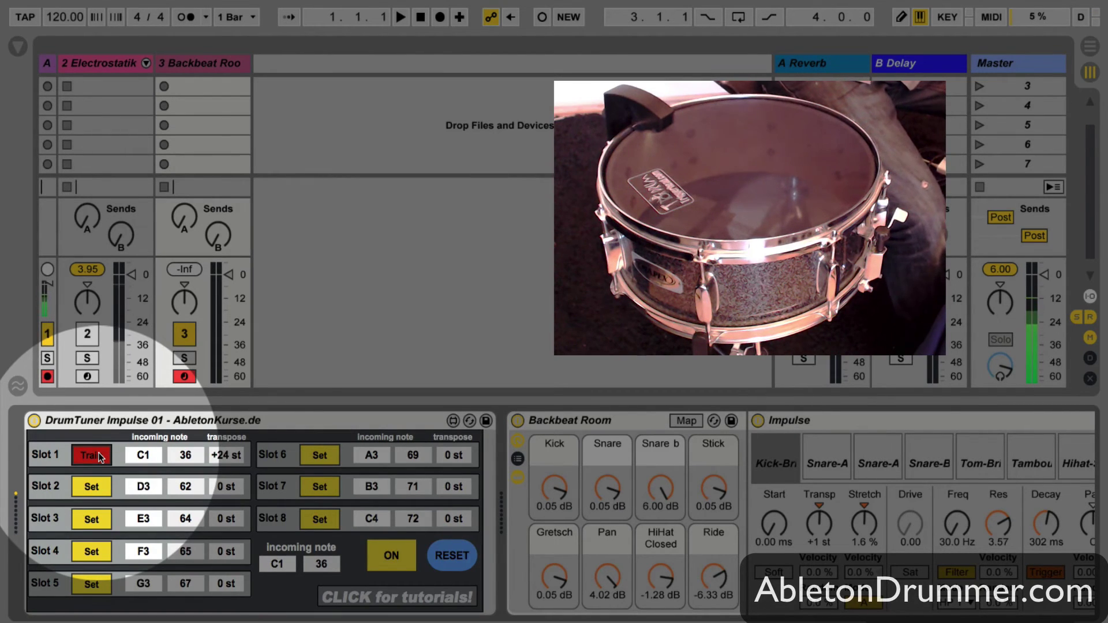
left_click(98, 456)
left_click(97, 489)
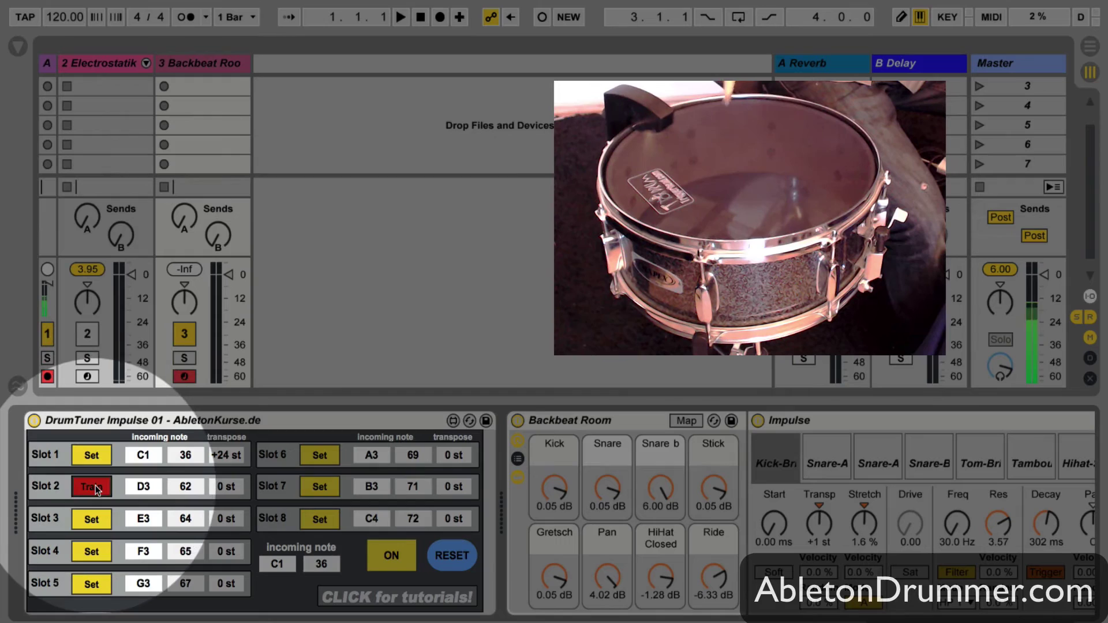
left_click(97, 489)
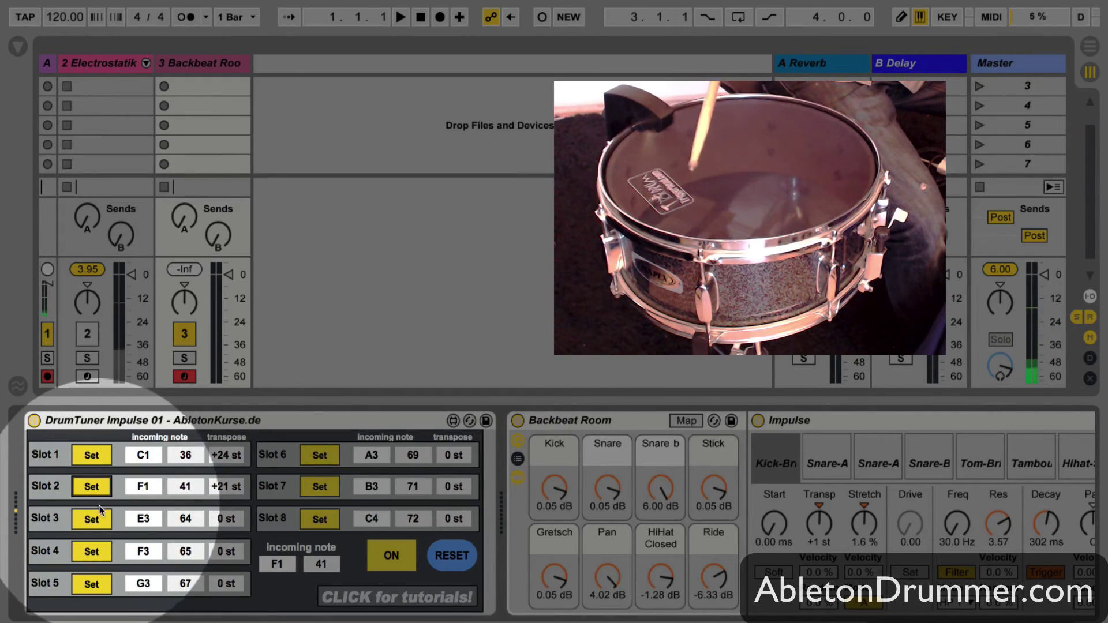
left_click(99, 519)
left_click(100, 519)
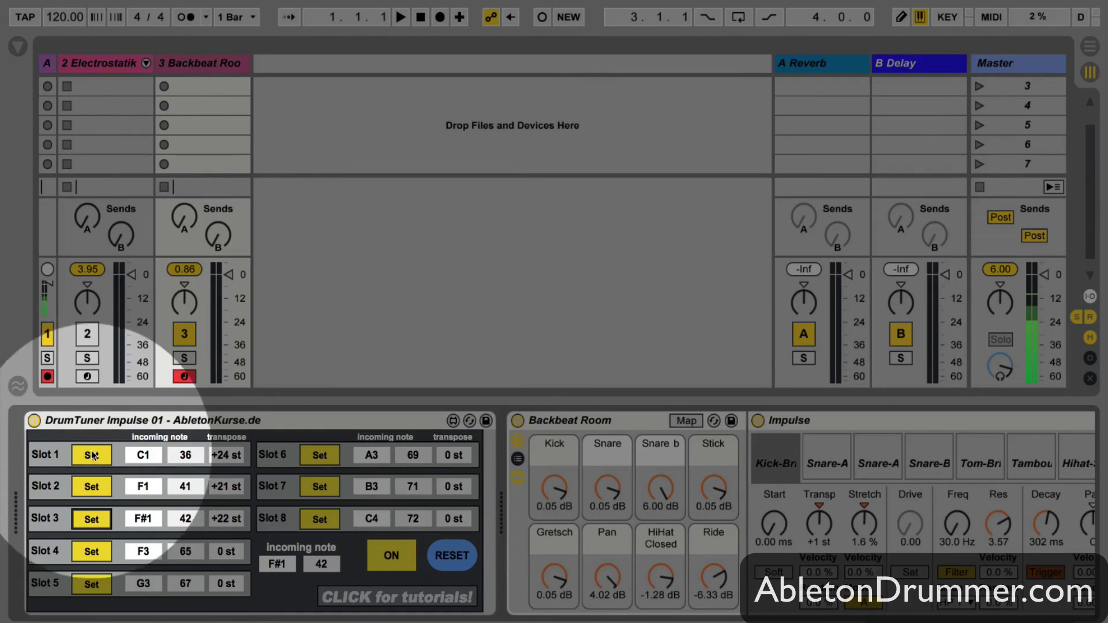
Step: Rename the DrumTuner device to 'Sensory preset Drumtuner Impulse'
left_click(18, 46)
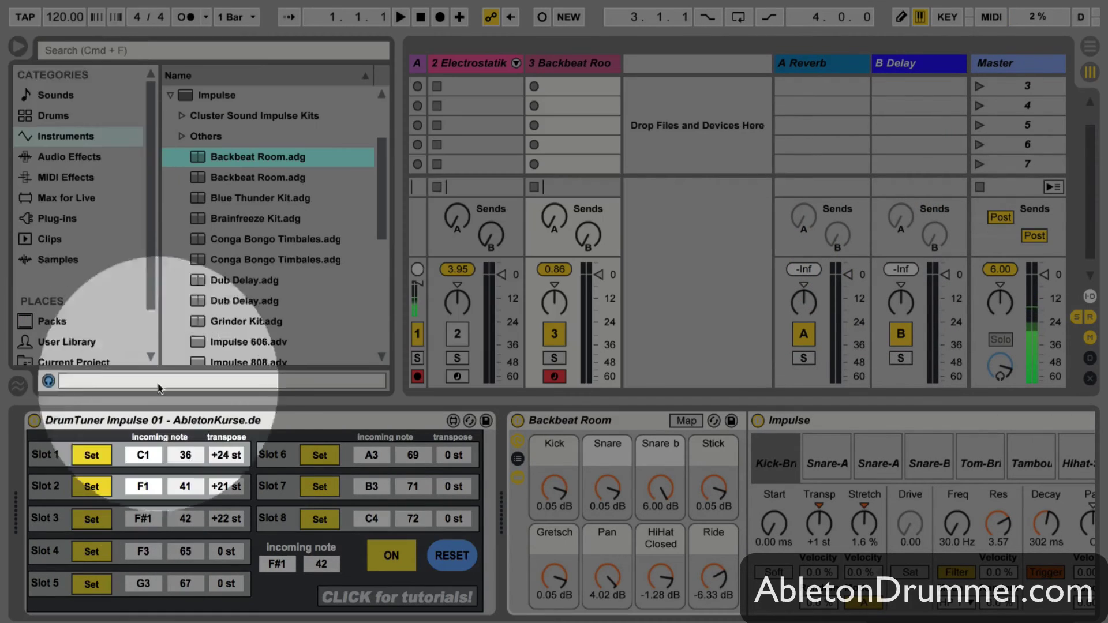
left_click(181, 419)
key("super+r")
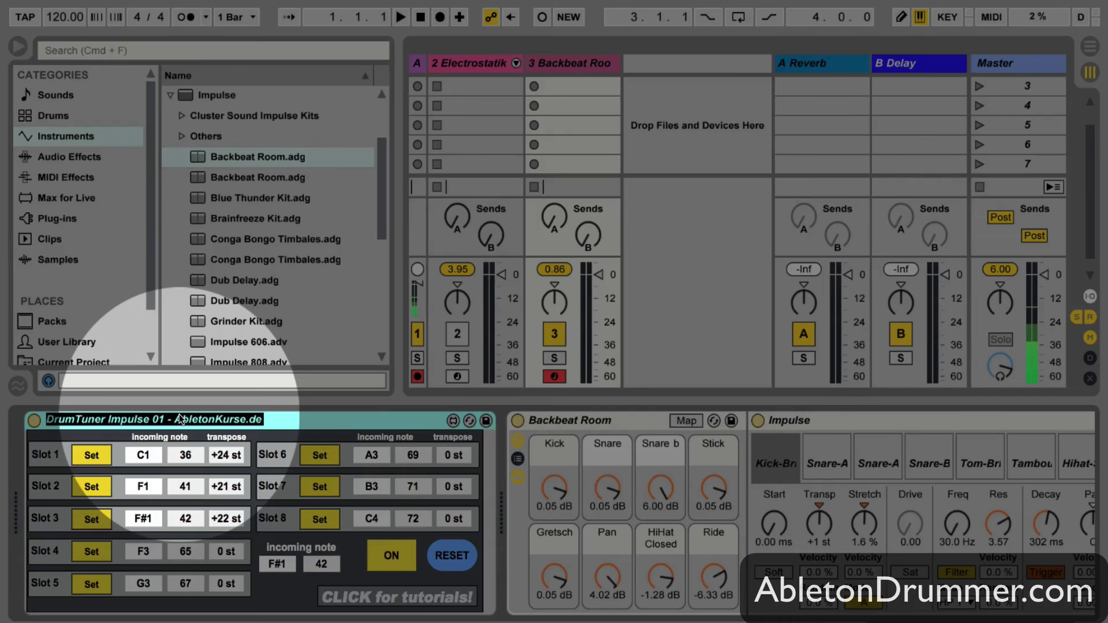
type("Sensory")
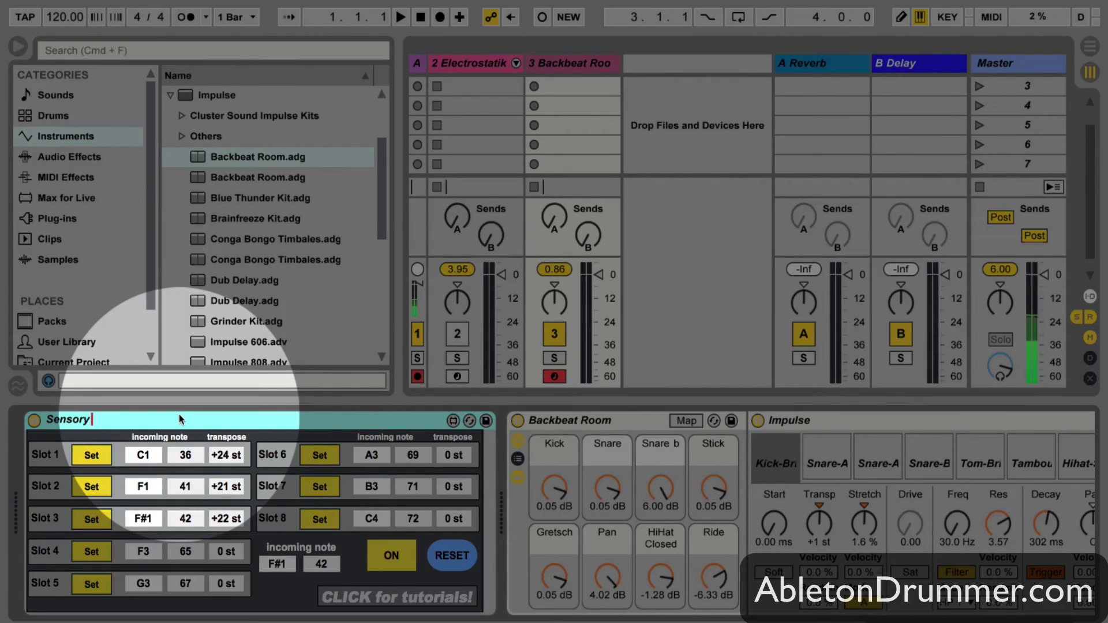
type(" preset")
key("Return")
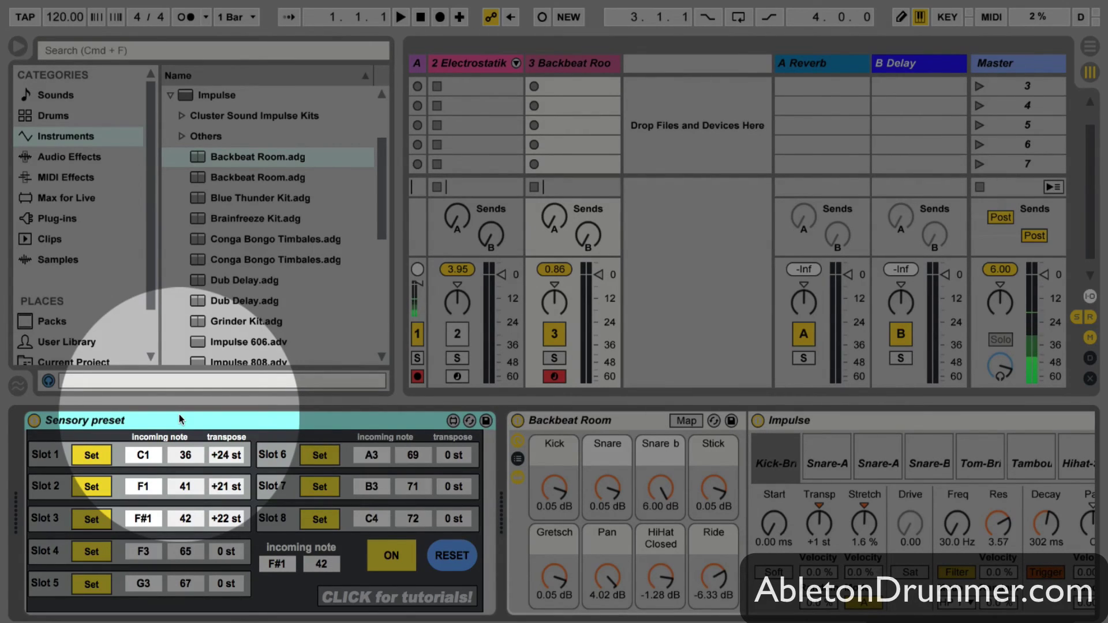
key("super+r")
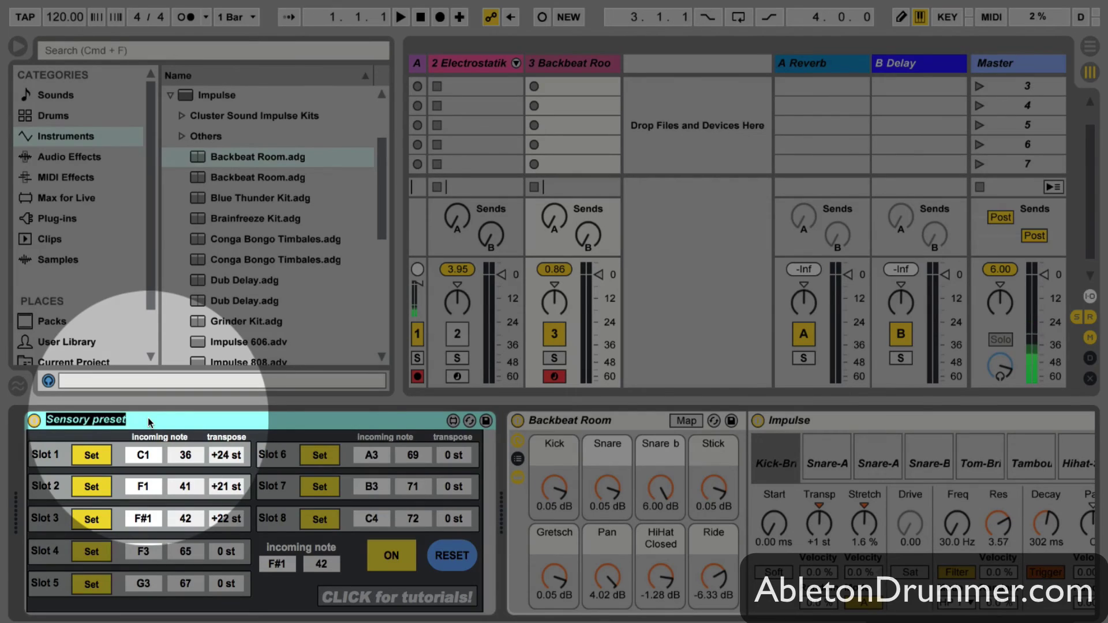
key("Right")
type("Drumtu")
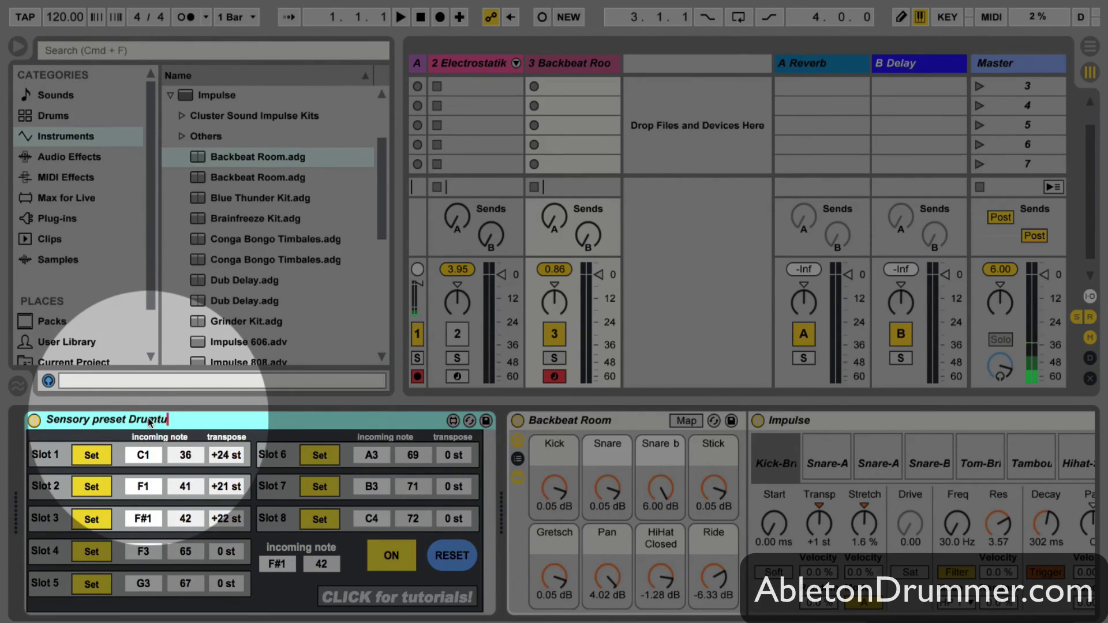
type("ner Im")
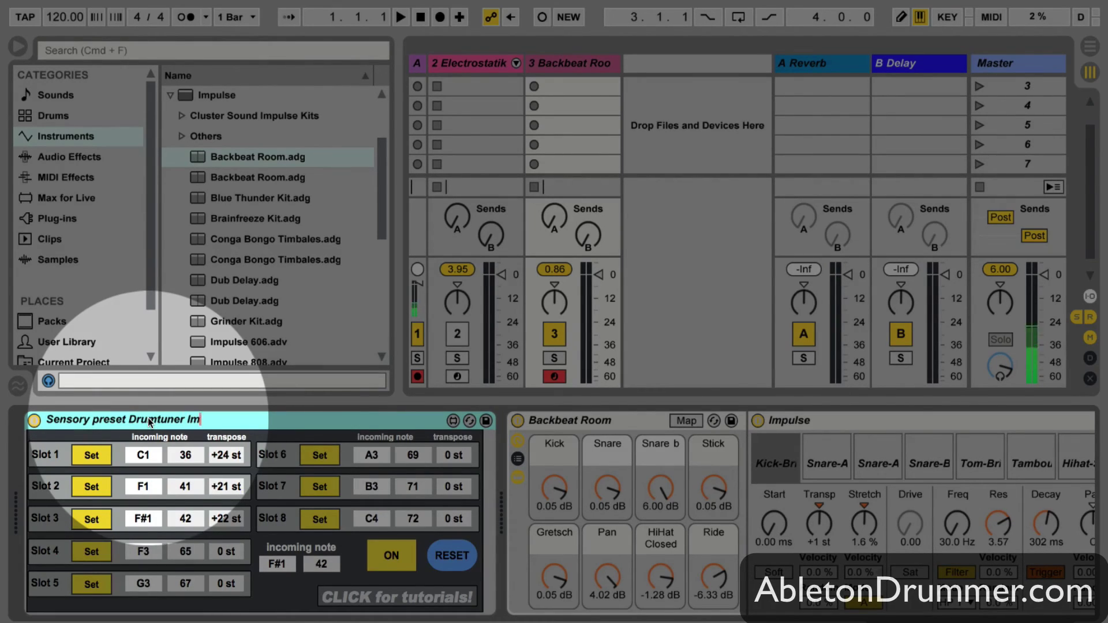
type("pulse")
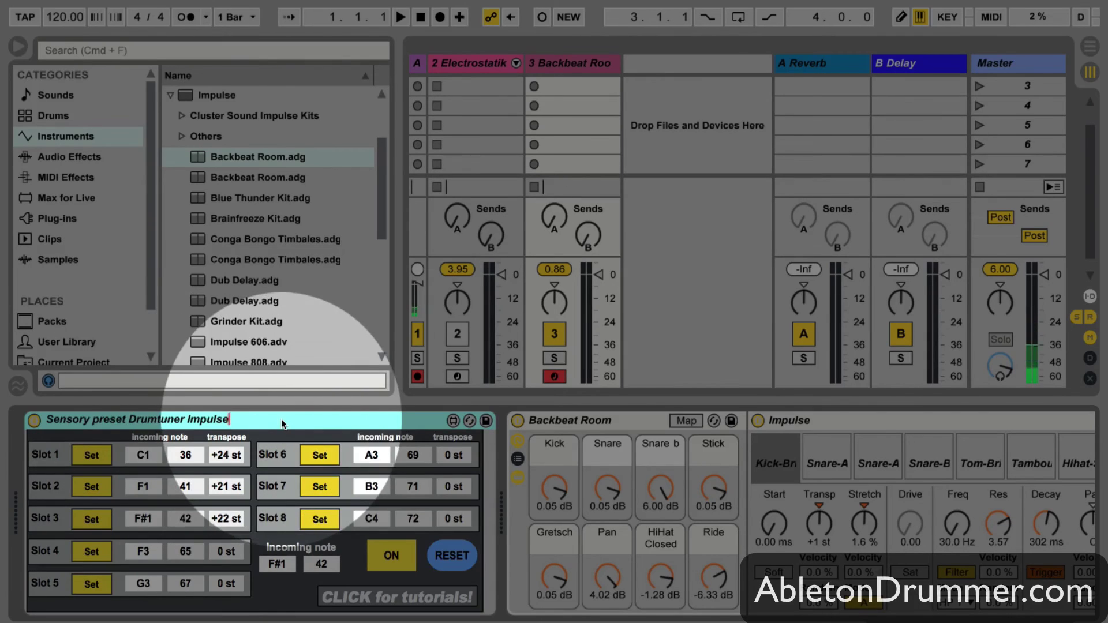
key("Return")
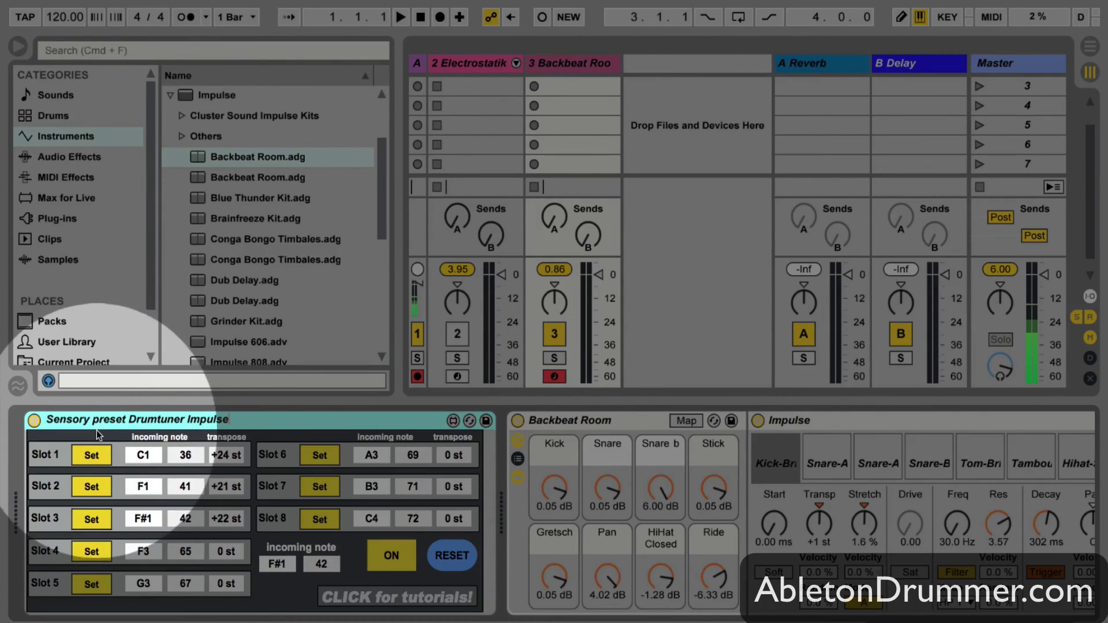
double_click(99, 420)
left_click_drag(72, 420, 99, 420)
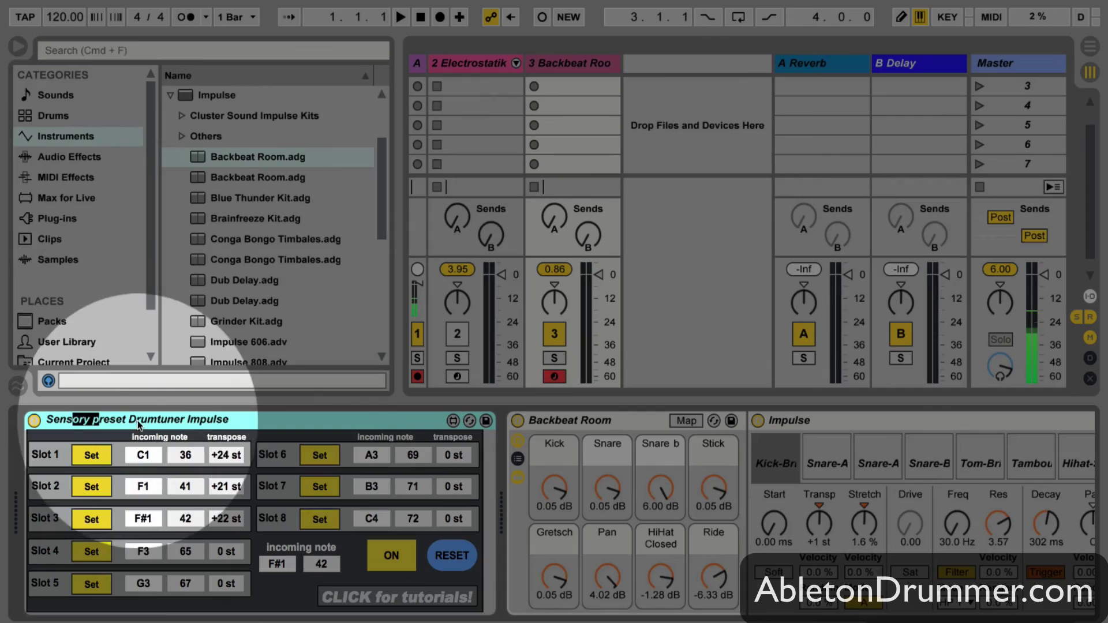
key("Return")
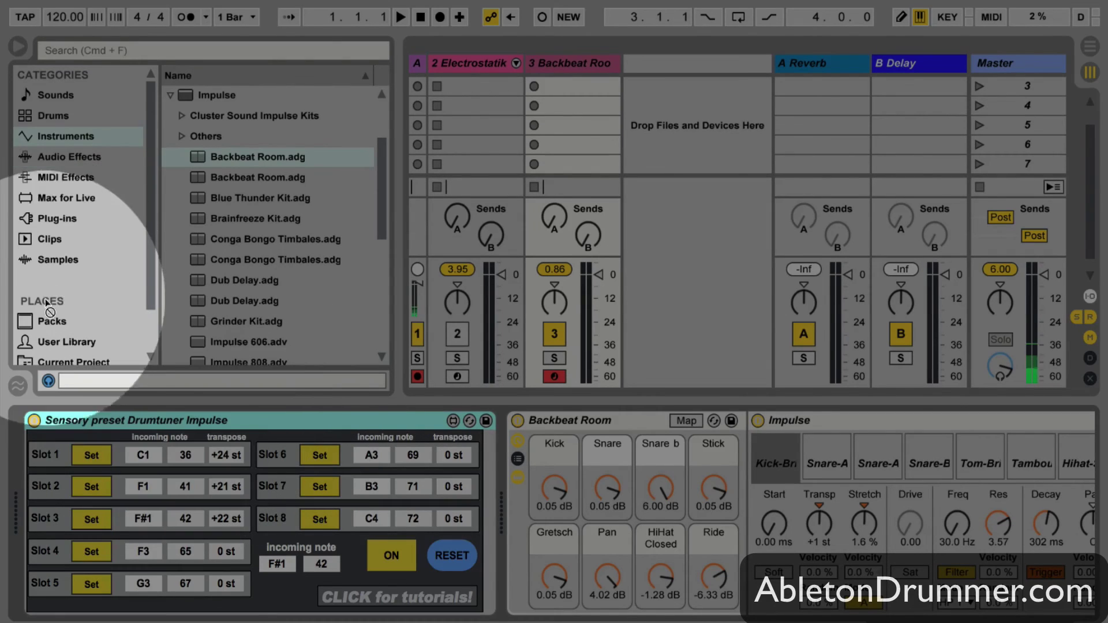
Step: Save the renamed device as a preset in the User Library
left_click(61, 341)
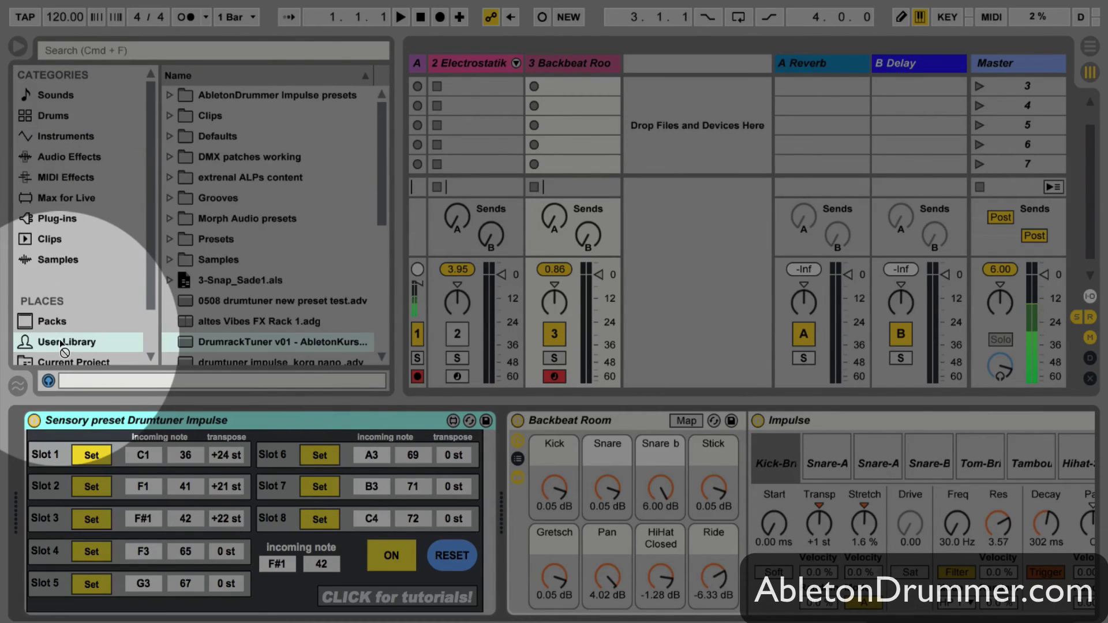
left_click_drag(116, 420, 213, 289)
key("Return")
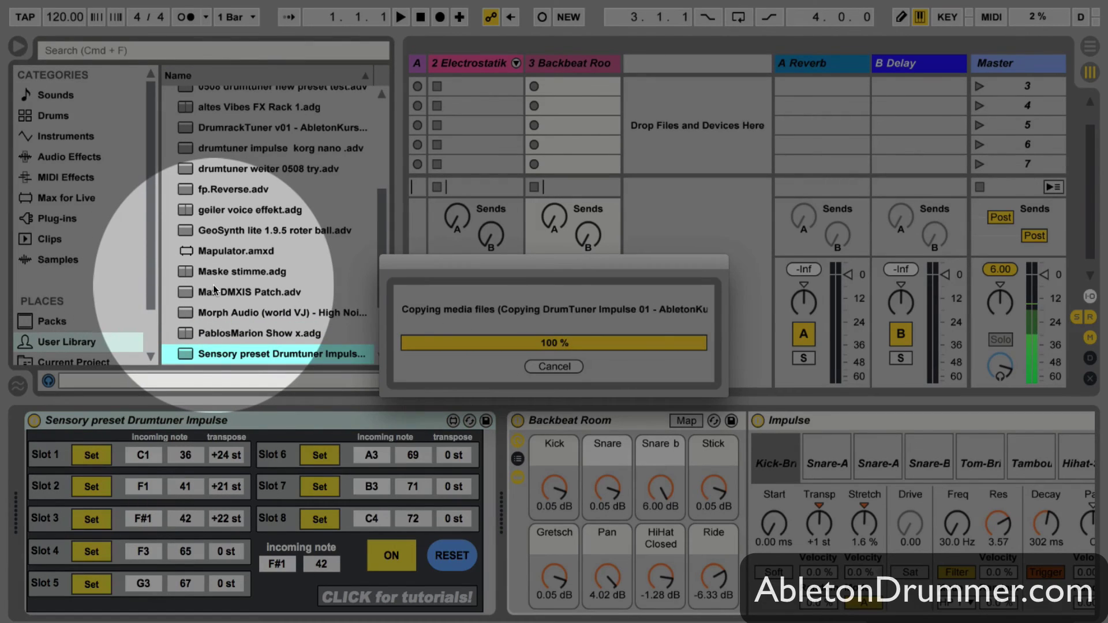